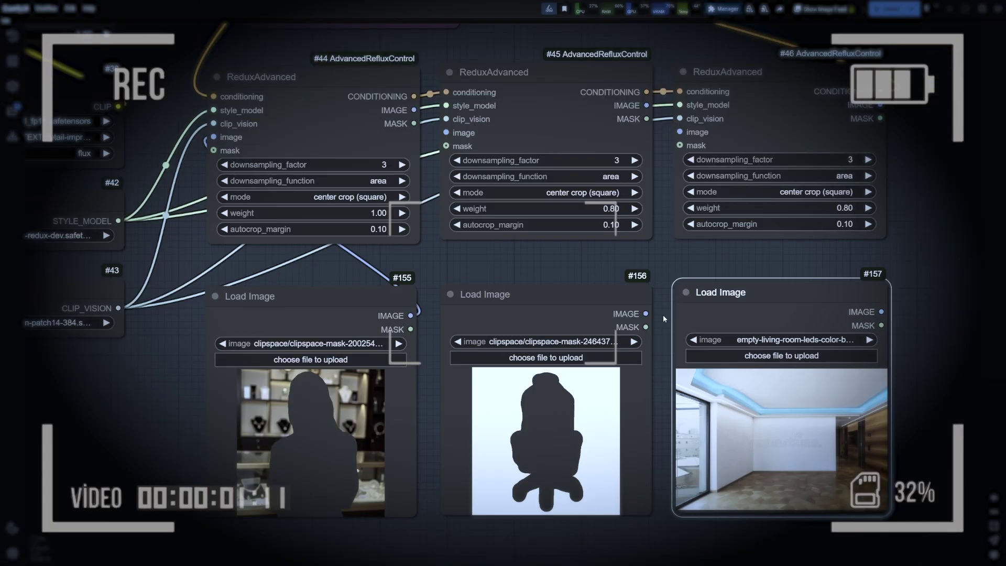
# Step: Link the third image loader to node #46 and each image's mask to its Redux node
pyautogui.moveTo(882, 311); pyautogui.dragTo(679, 132)
pyautogui.moveTo(882, 324); pyautogui.dragTo(679, 145)
pyautogui.moveTo(410, 329); pyautogui.dragTo(214, 150)
pyautogui.moveTo(645, 327); pyautogui.dragTo(446, 146)
pyautogui.moveTo(799, 294); pyautogui.dragTo(795, 293)
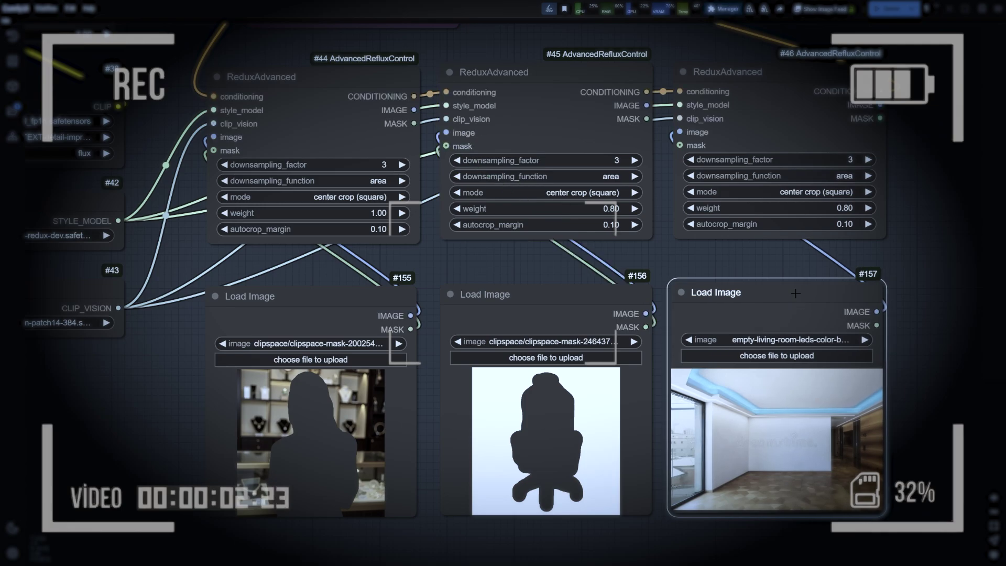
pyautogui.scroll(-7, 564, 251)
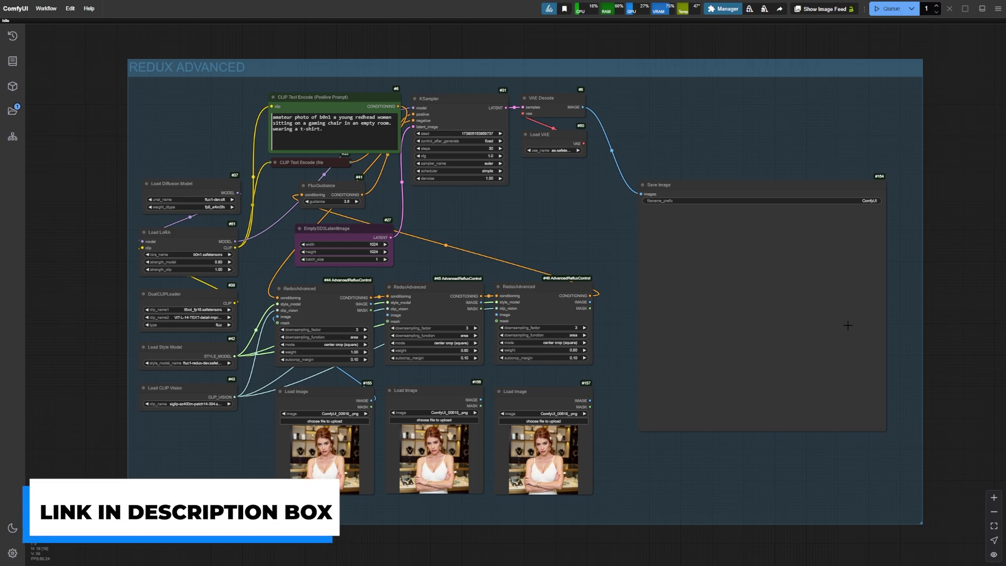
# Step: Keep flux1-dev.sft as the diffusion model in the model loader
pyautogui.scroll(-1, 141, 188)
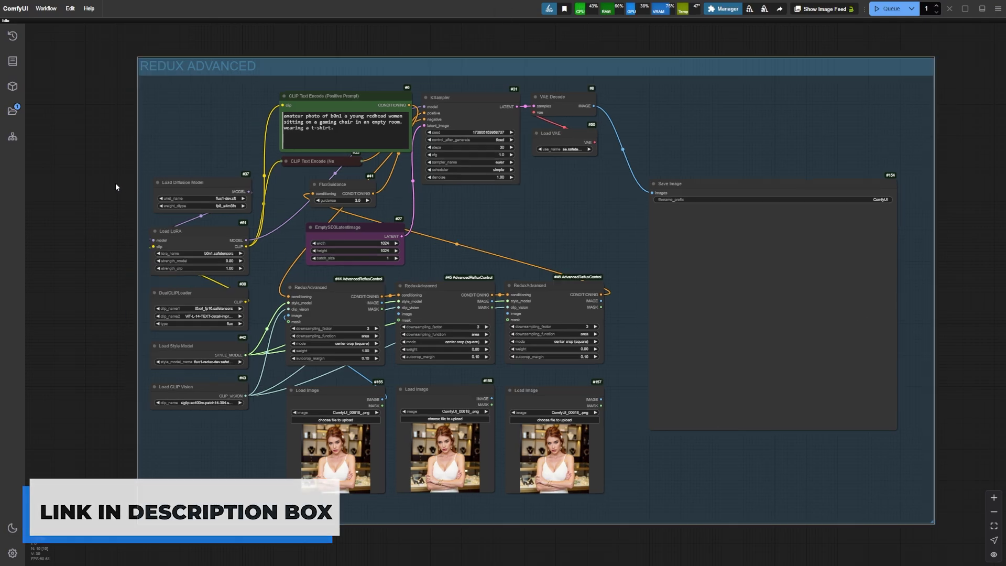
pyautogui.scroll(8, 117, 181)
pyautogui.moveTo(118, 181); pyautogui.dragTo(263, 86)
pyautogui.click(398, 49)
pyautogui.click(445, 78)
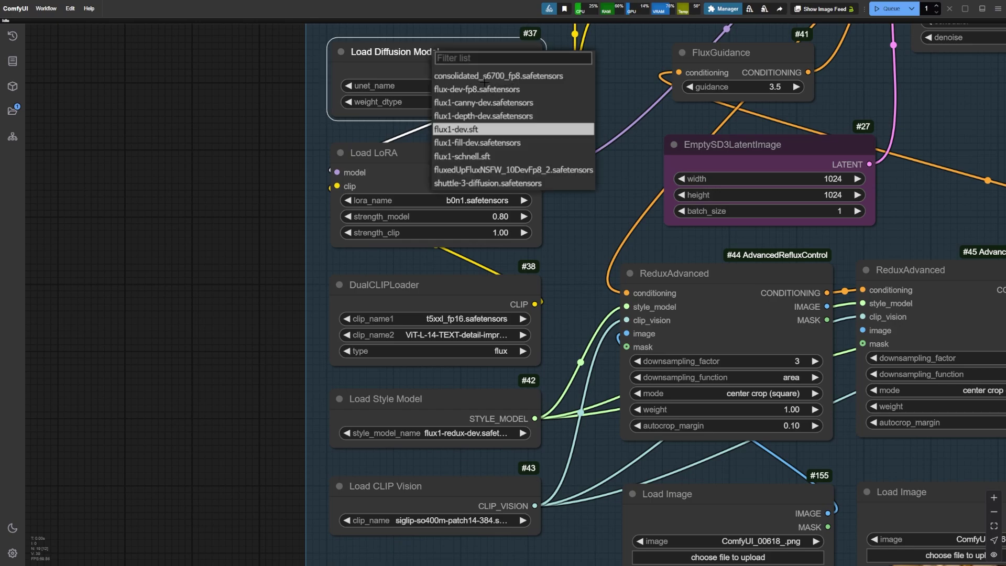
pyautogui.click(457, 131)
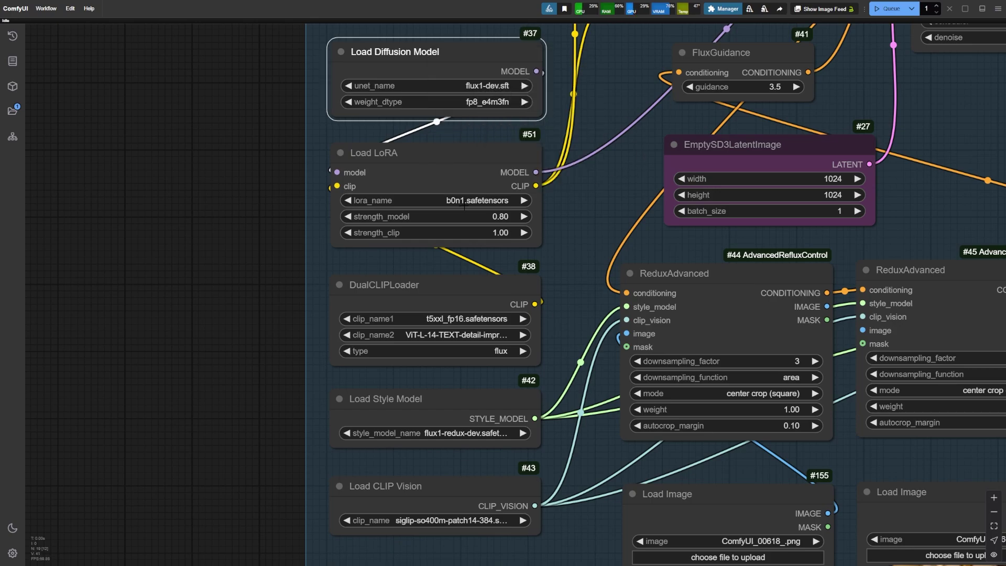
# Step: Load the amateurphoto-v6-forcu LoRA with model strength 0.7
pyautogui.click(466, 200)
pyautogui.write('amatete')
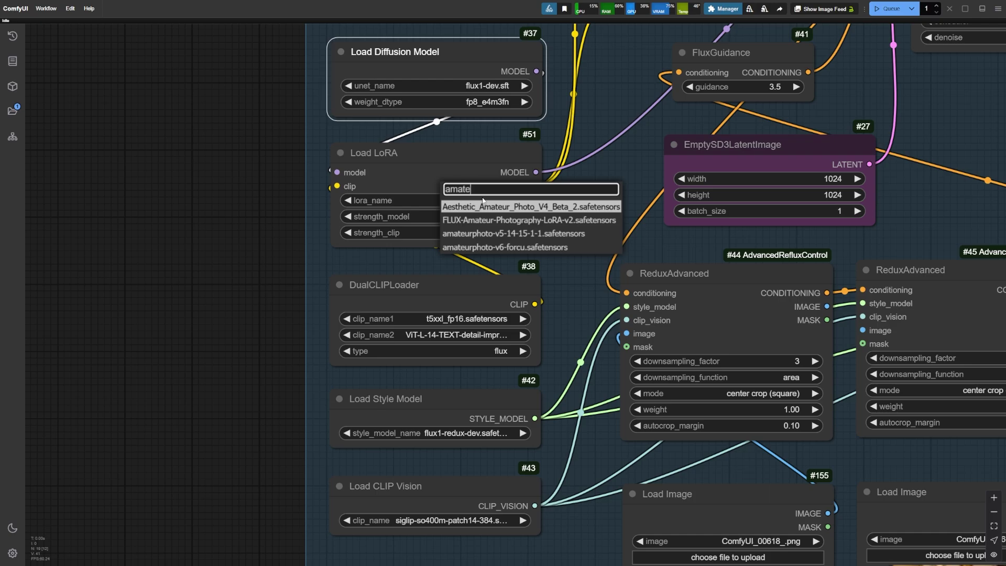
pyautogui.click(545, 248)
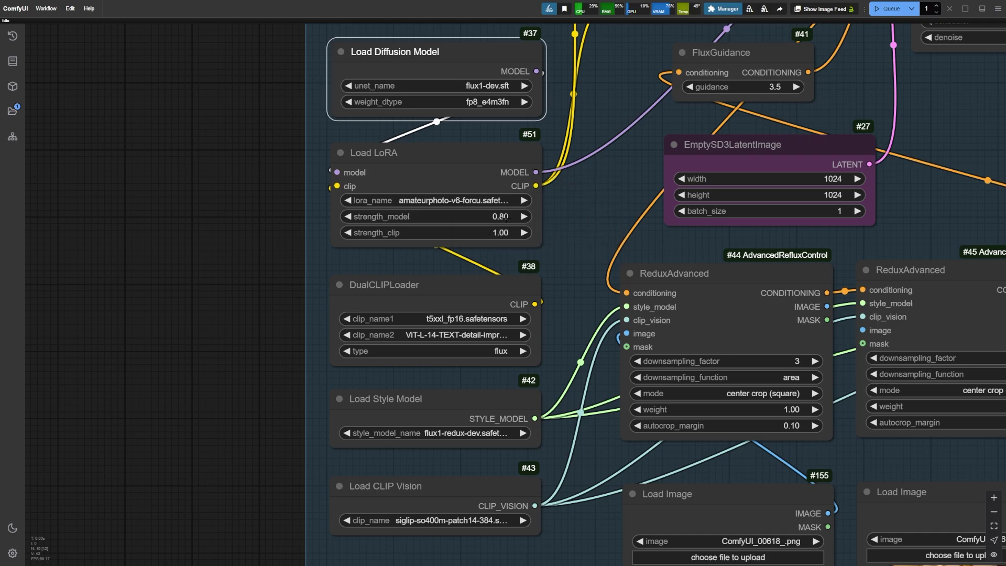
pyautogui.click(505, 216)
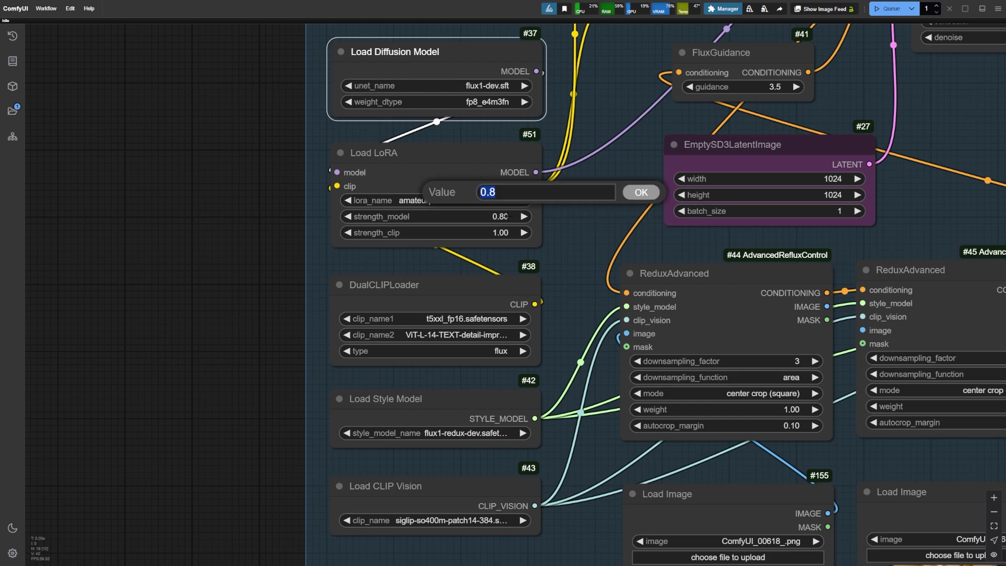
pyautogui.write('0.7')
pyautogui.press('Return')
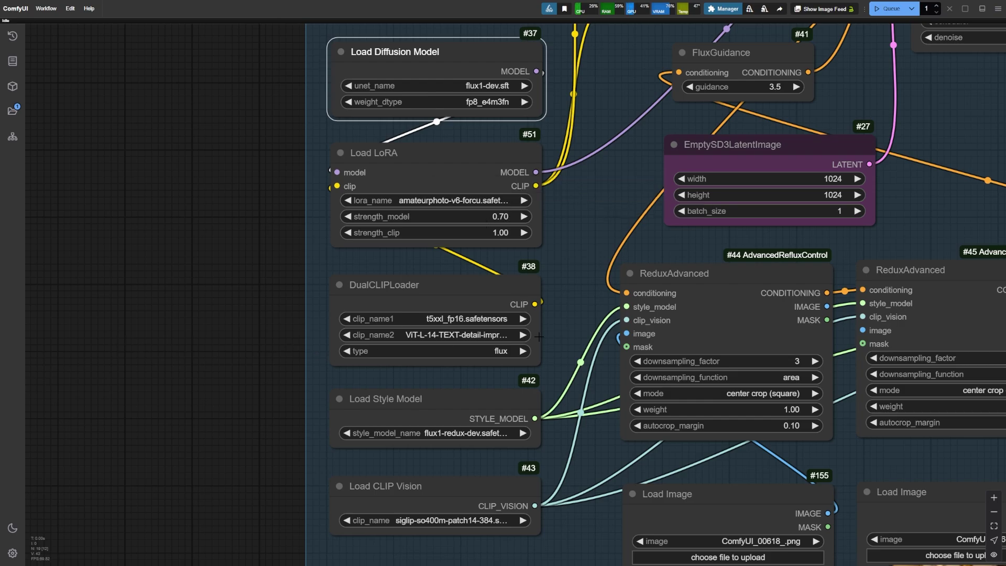
# Step: Review the text encoders (t5xxl_fp16), style model and CLIP vision model choices
pyautogui.click(484, 319)
pyautogui.click(484, 363)
pyautogui.click(467, 341)
pyautogui.click(466, 344)
pyautogui.click(279, 360)
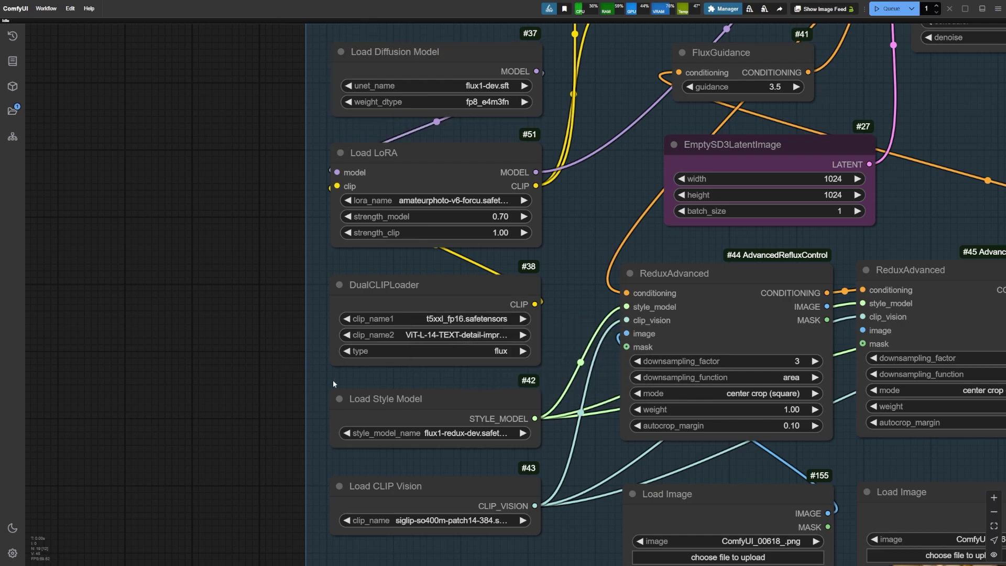
pyautogui.click(451, 403)
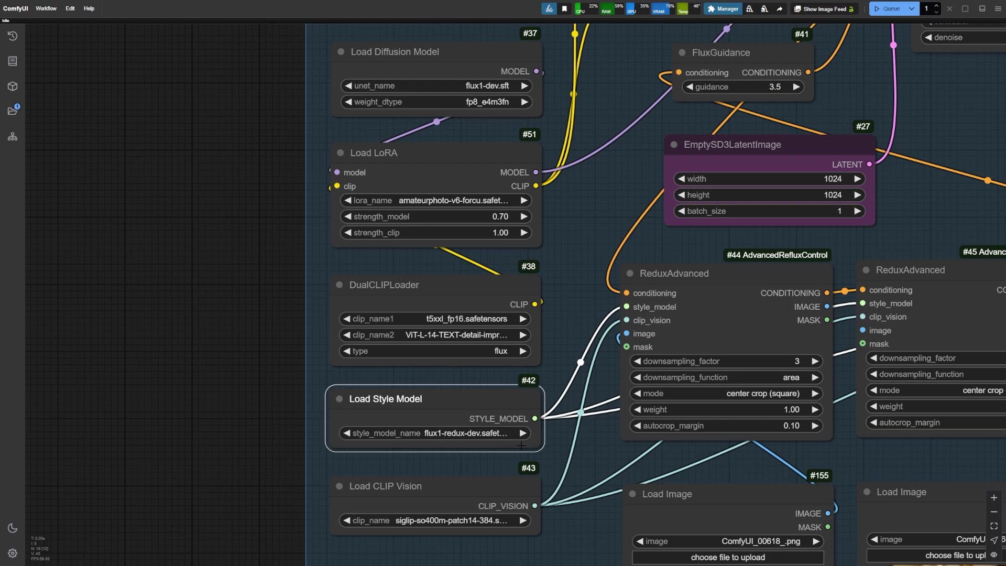
pyautogui.click(458, 520)
# Step: Delete the trigger word 'b0n1' from the start of the positive prompt
pyautogui.moveTo(222, 136); pyautogui.dragTo(3, 378)
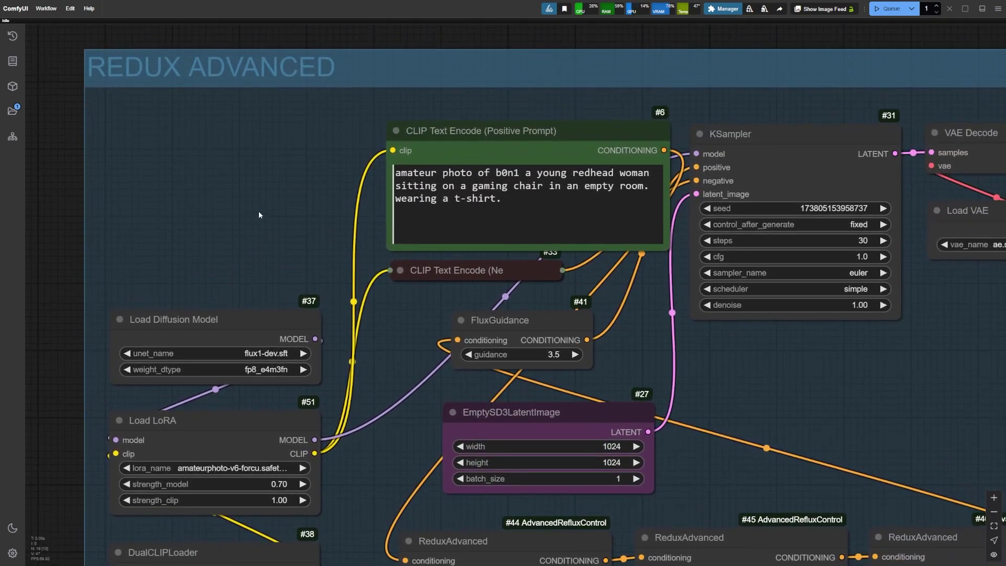
pyautogui.click(498, 173)
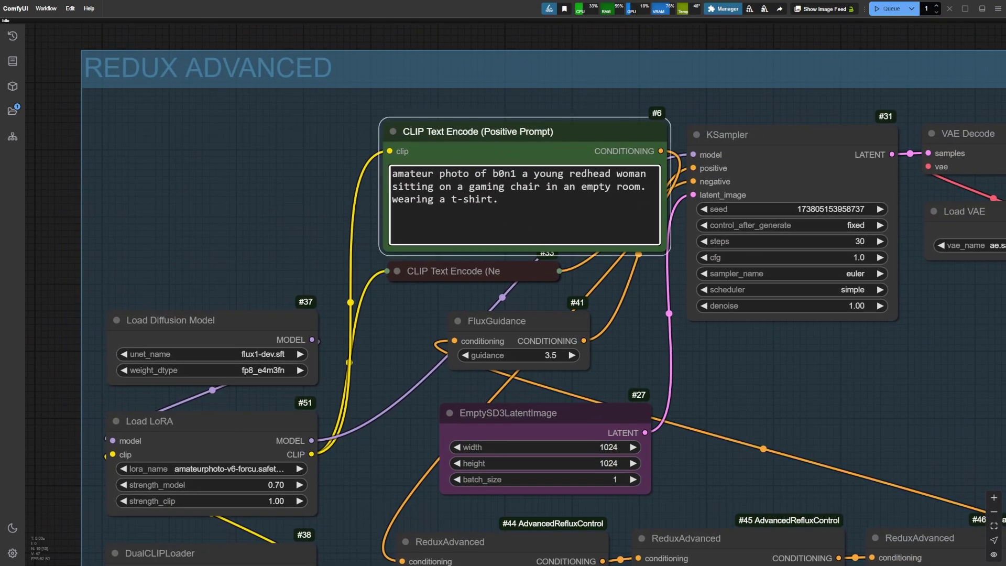
pyautogui.doubleClick(503, 173)
pyautogui.press('BackSpace')
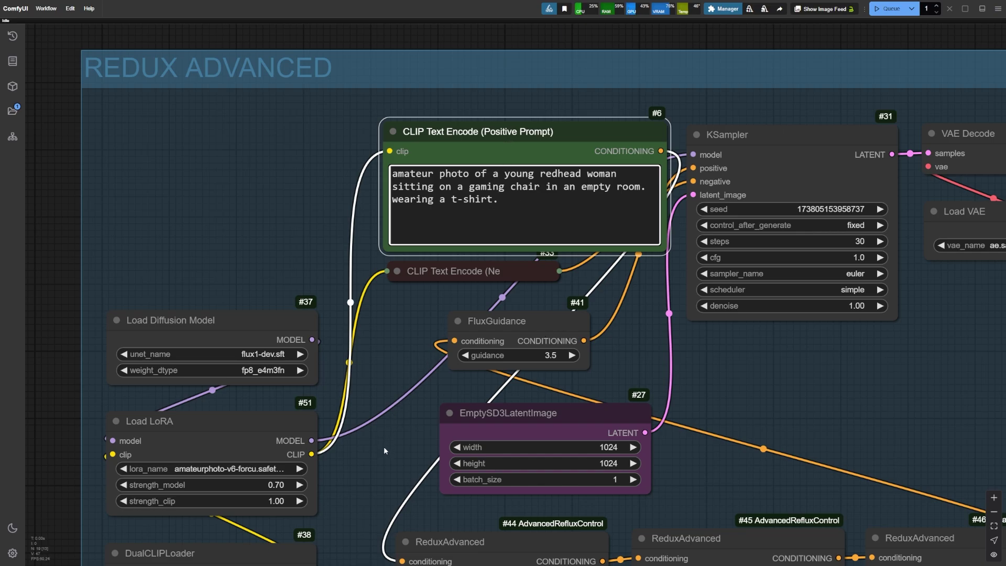
pyautogui.moveTo(377, 465); pyautogui.dragTo(423, 91)
# Step: Open the first reference image loader (#155) in the MaskEditor
pyautogui.scroll(-5, 422, 91)
pyautogui.hscroll(5, 276, 344)
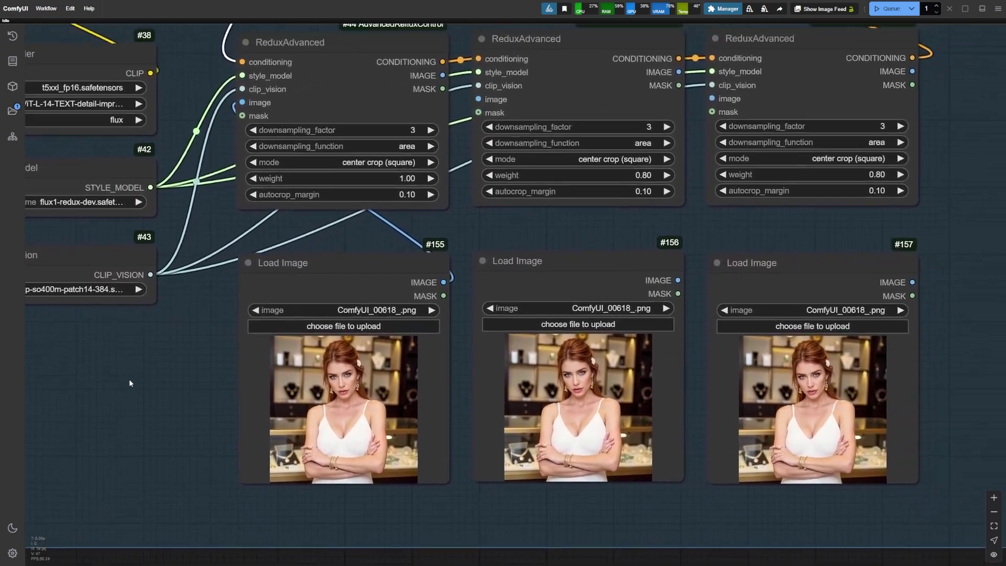
pyautogui.hscroll(1, 113, 400)
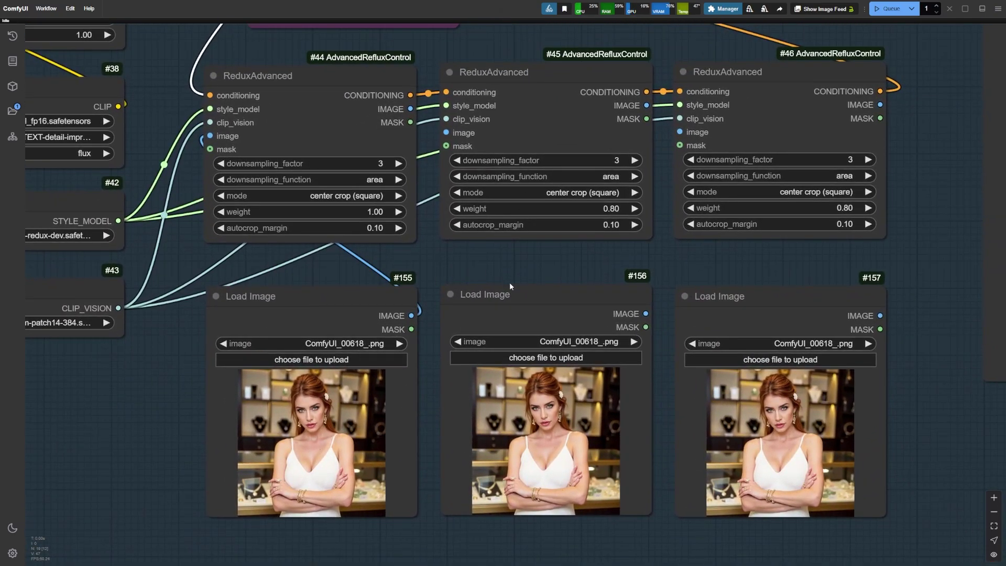
pyautogui.click(324, 314)
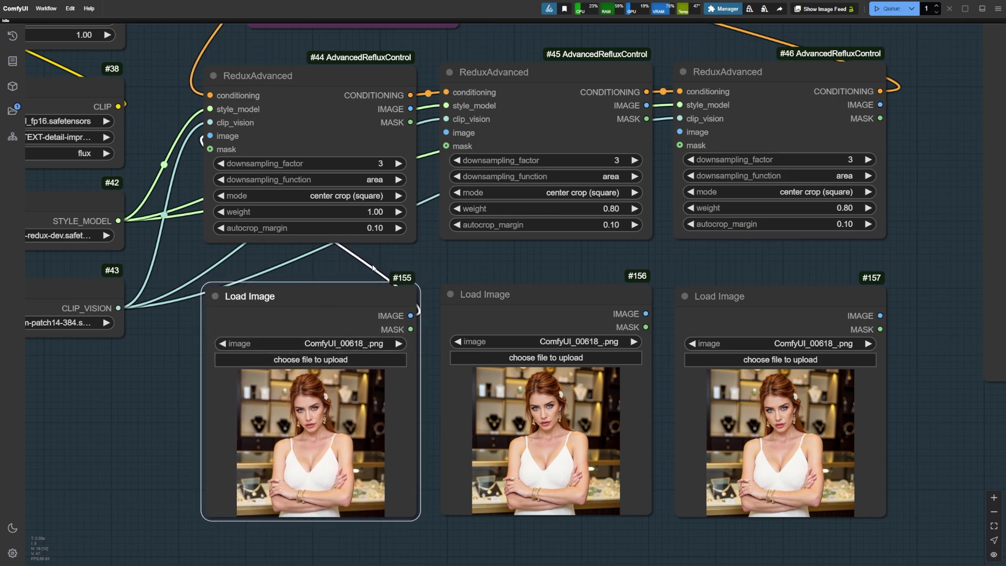
pyautogui.moveTo(300, 84); pyautogui.dragTo(304, 86)
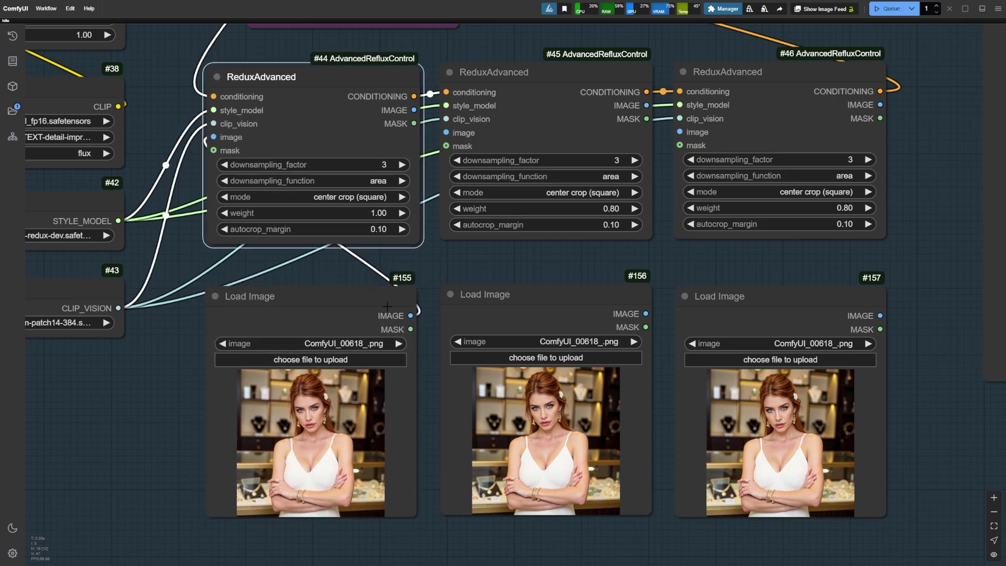
pyautogui.rightClick(313, 400)
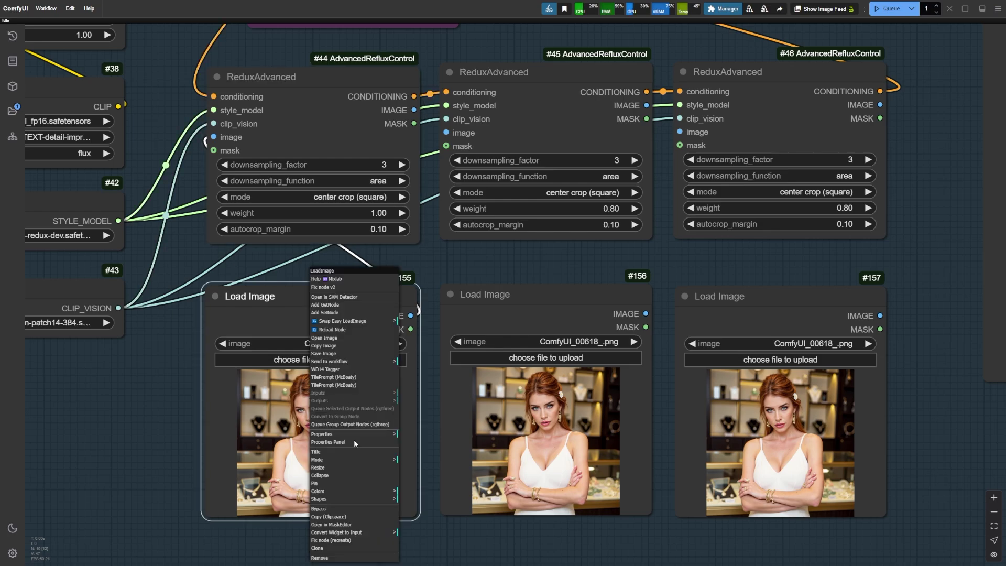
pyautogui.click(338, 525)
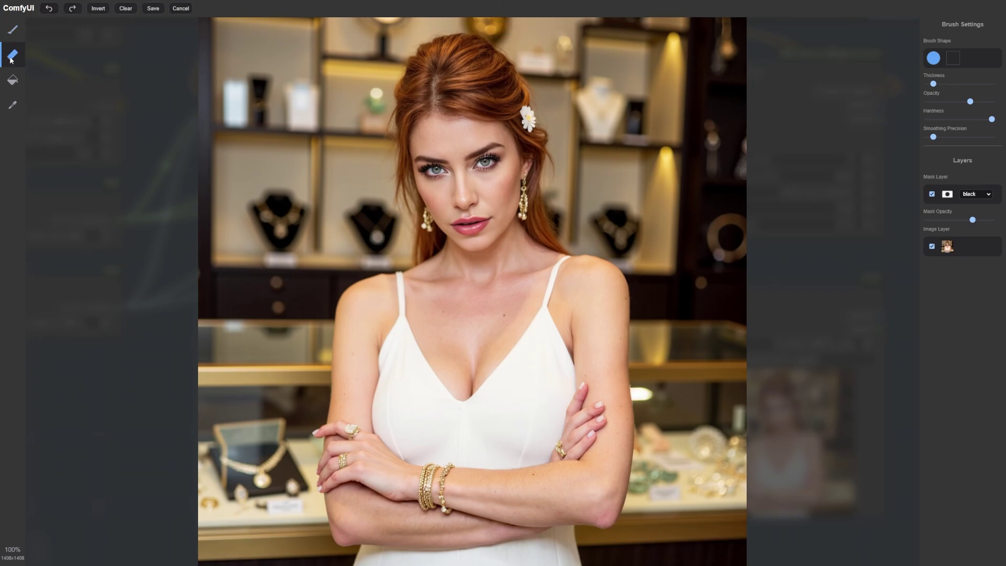
# Step: Try the fill and colour-selection mask tools, then return to the brush
pyautogui.click(13, 79)
pyautogui.click(448, 95)
pyautogui.click(13, 104)
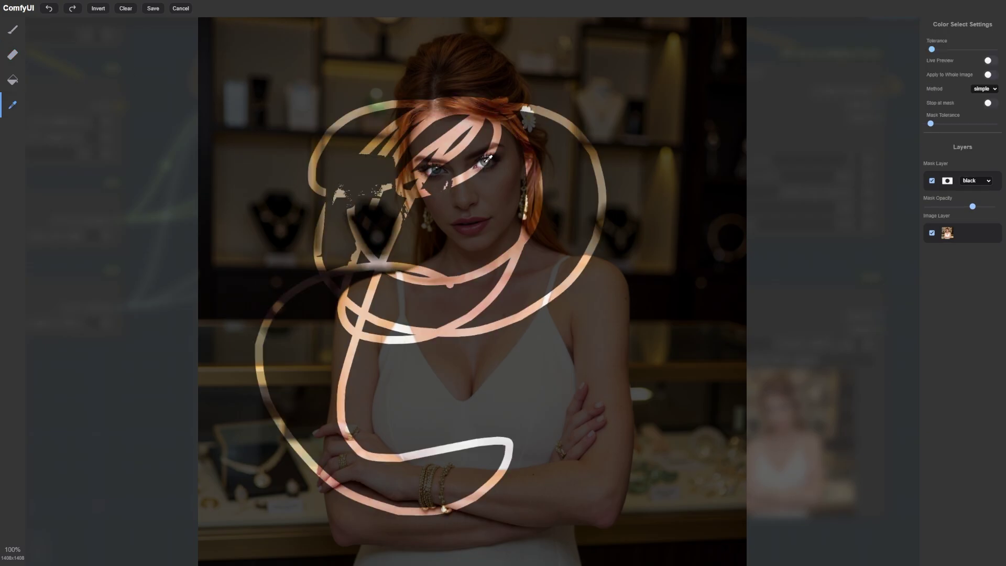
pyautogui.click(126, 8)
pyautogui.click(464, 137)
pyautogui.click(277, 230)
pyautogui.click(126, 9)
pyautogui.click(13, 29)
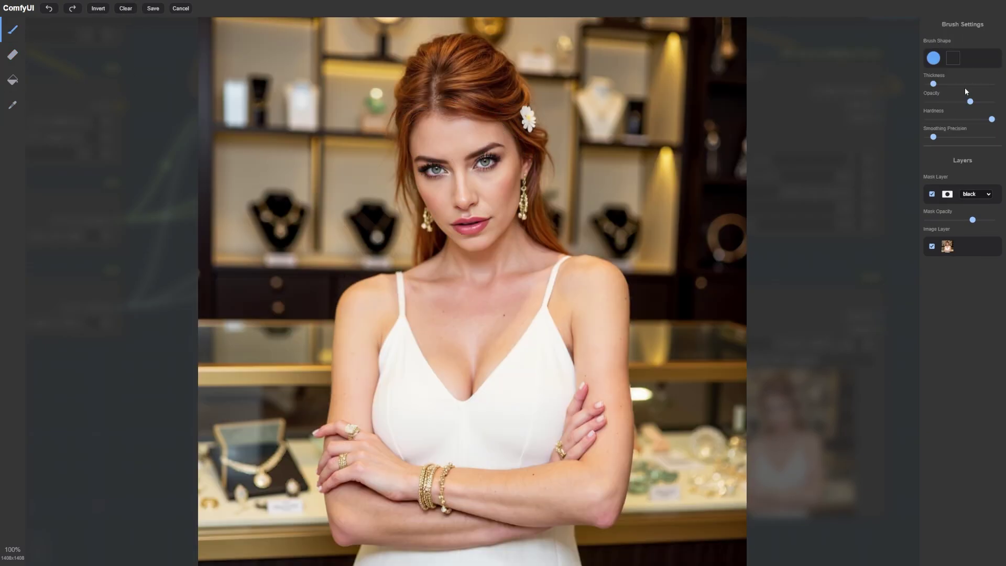
# Step: Paint the mask over the woman's hair, body and white dress, and save it
pyautogui.moveTo(487, 52)
pyautogui.mouseDown()
pyautogui.moveTo(351, 296)
pyautogui.moveTo(583, 538)
pyautogui.moveTo(456, 101)
pyautogui.mouseUp()
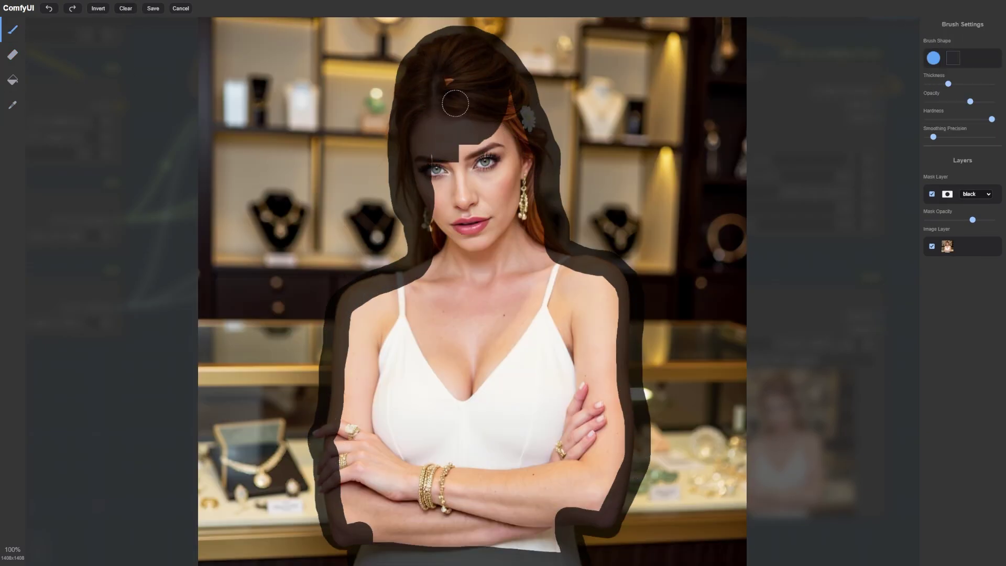
pyautogui.moveTo(947, 84); pyautogui.dragTo(972, 83)
pyautogui.moveTo(471, 105)
pyautogui.mouseDown()
pyautogui.moveTo(361, 294)
pyautogui.moveTo(591, 422)
pyautogui.moveTo(517, 498)
pyautogui.moveTo(366, 513)
pyautogui.mouseUp()
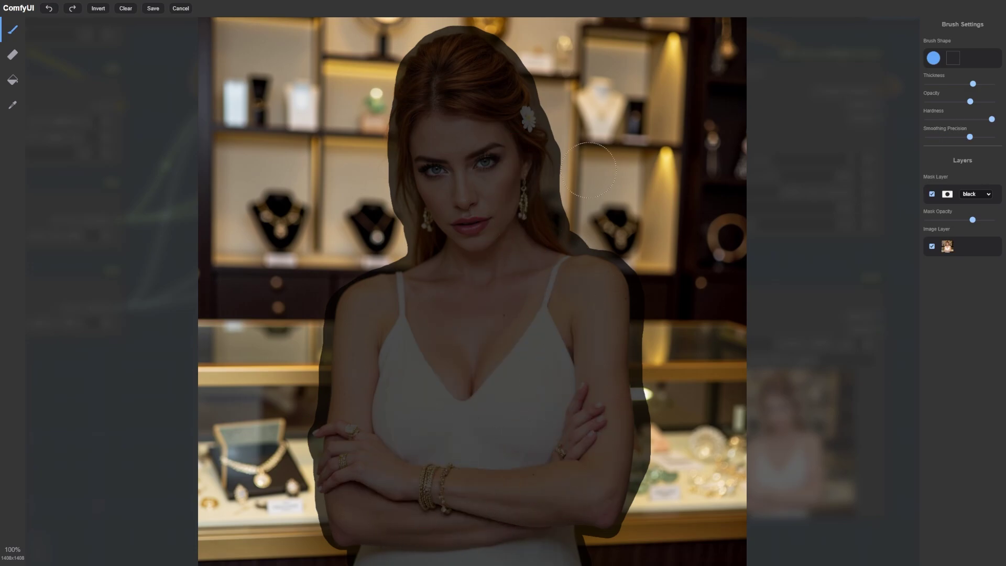
pyautogui.click(940, 136)
pyautogui.click(153, 9)
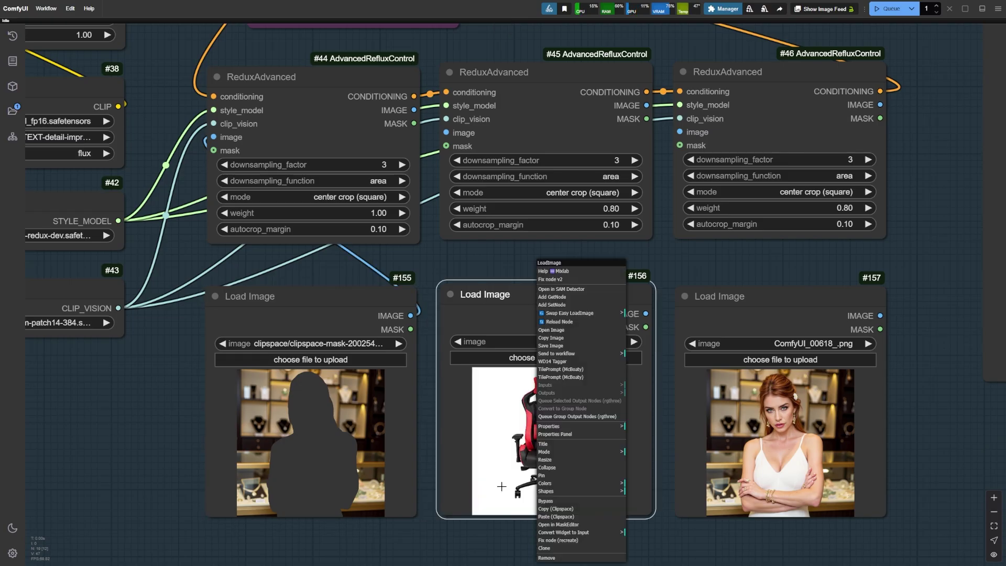
# Step: Paint a mask over the gaming chair in loader #156 and save it
pyautogui.rightClick(544, 416)
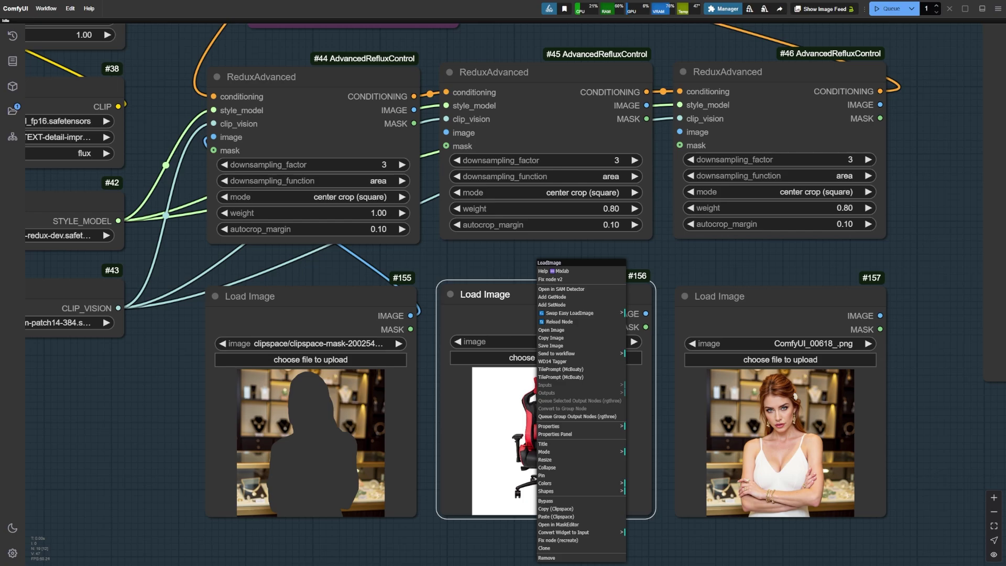
pyautogui.click(563, 524)
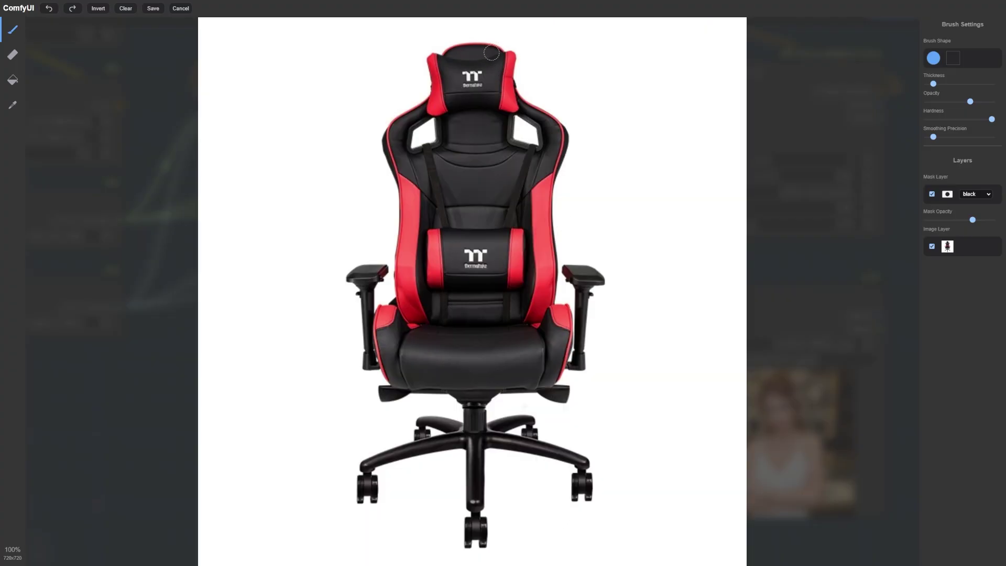
pyautogui.moveTo(490, 60)
pyautogui.mouseDown()
pyautogui.moveTo(426, 110)
pyautogui.moveTo(375, 374)
pyautogui.moveTo(387, 503)
pyautogui.moveTo(586, 461)
pyautogui.moveTo(545, 147)
pyautogui.moveTo(411, 309)
pyautogui.moveTo(502, 299)
pyautogui.moveTo(534, 360)
pyautogui.mouseUp()
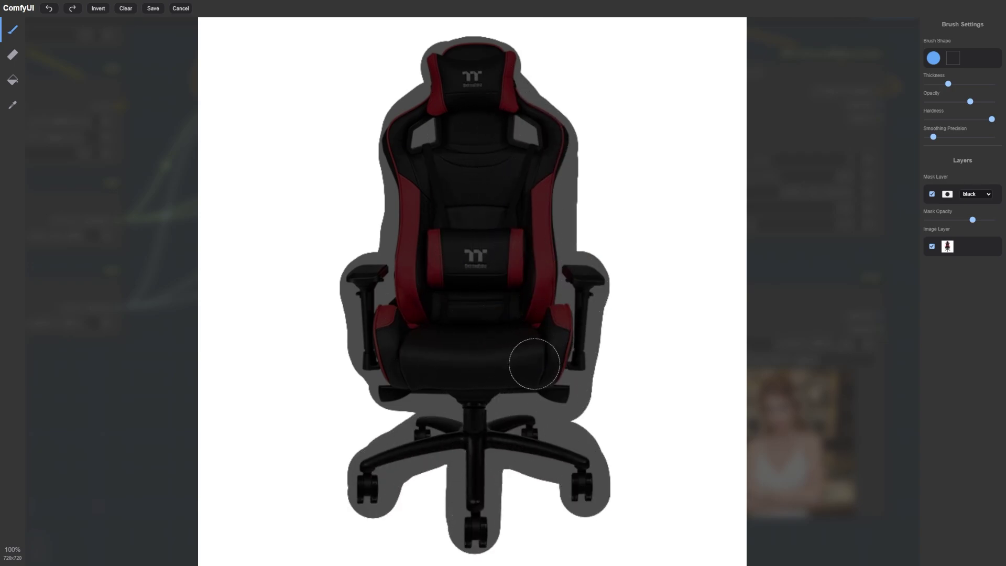
pyautogui.click(153, 8)
pyautogui.moveTo(804, 297); pyautogui.dragTo(801, 293)
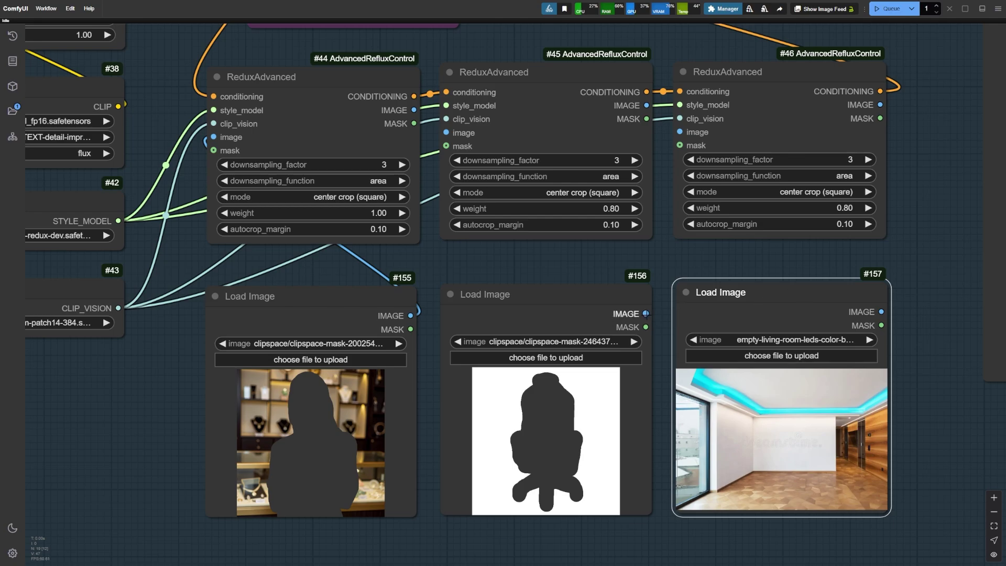
# Step: Link images #156→#45 and #157→#46, and masks #155→#44 and #156→#45
pyautogui.moveTo(645, 314); pyautogui.dragTo(446, 133)
pyautogui.moveTo(881, 311); pyautogui.dragTo(679, 132)
pyautogui.moveTo(410, 329); pyautogui.dragTo(214, 150)
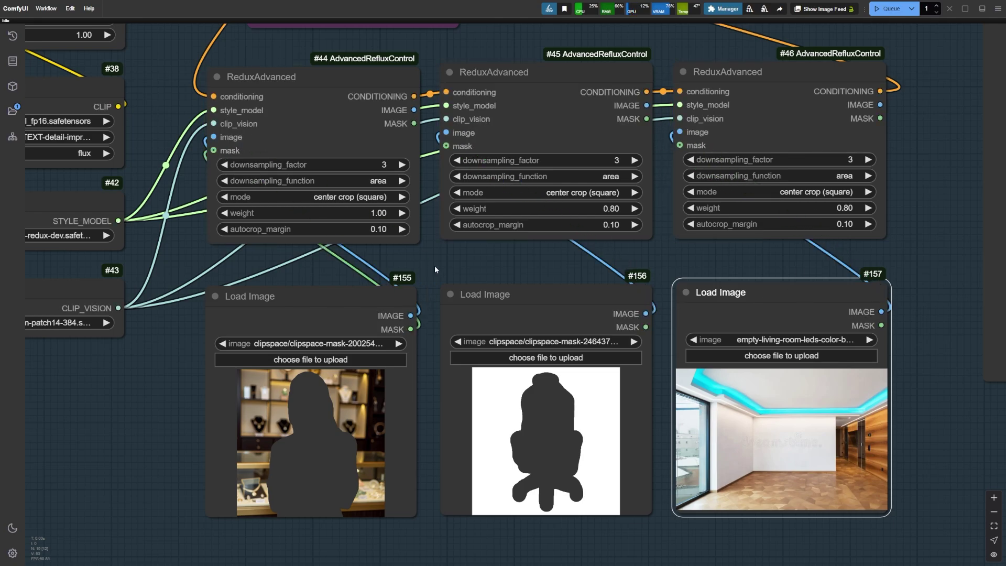
pyautogui.moveTo(645, 327); pyautogui.dragTo(446, 146)
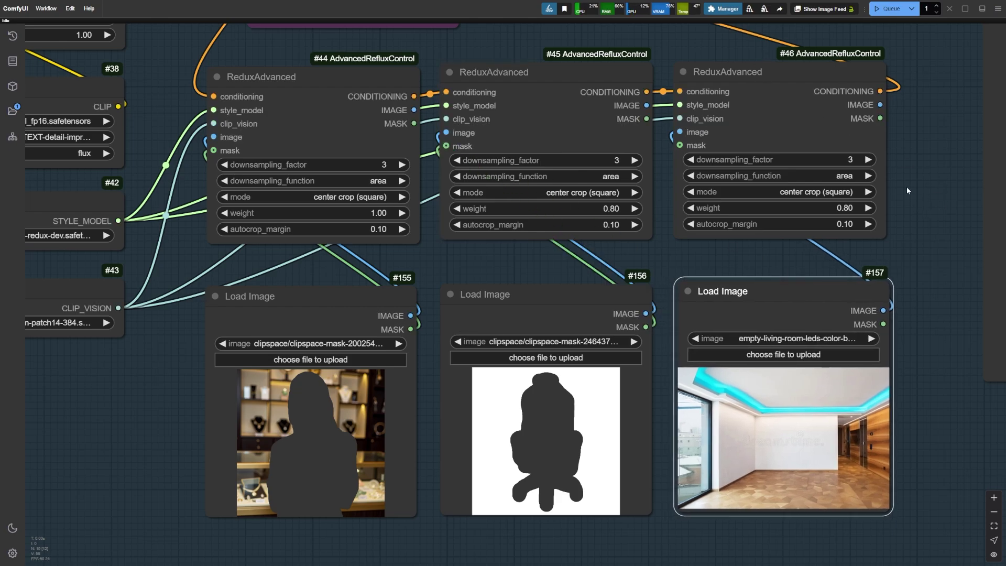
# Step: Queue the workflow to generate the redhead seated in the gaming chair
pyautogui.scroll(-5, 911, 98)
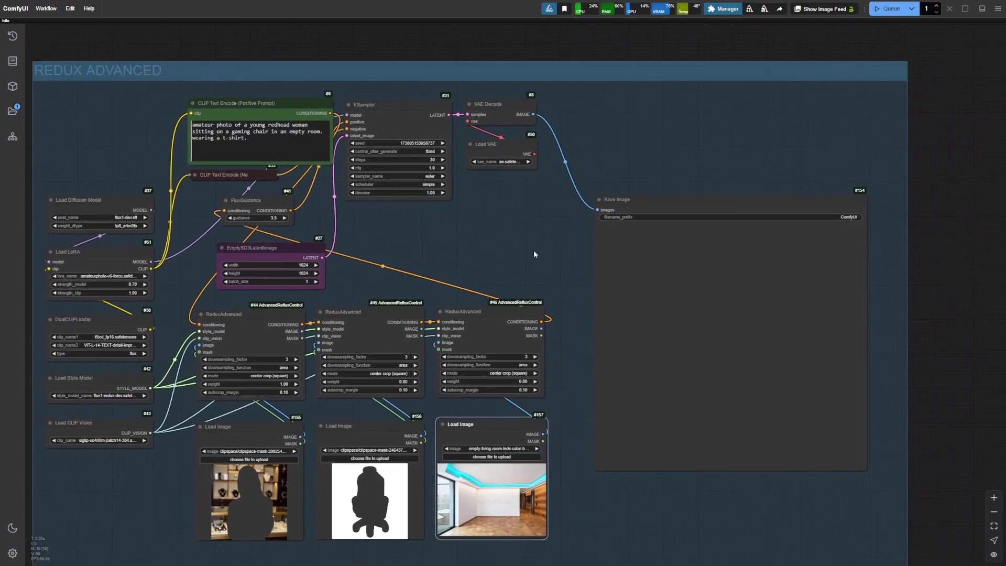
pyautogui.scroll(3, 533, 250)
pyautogui.moveTo(438, 90); pyautogui.dragTo(441, 91)
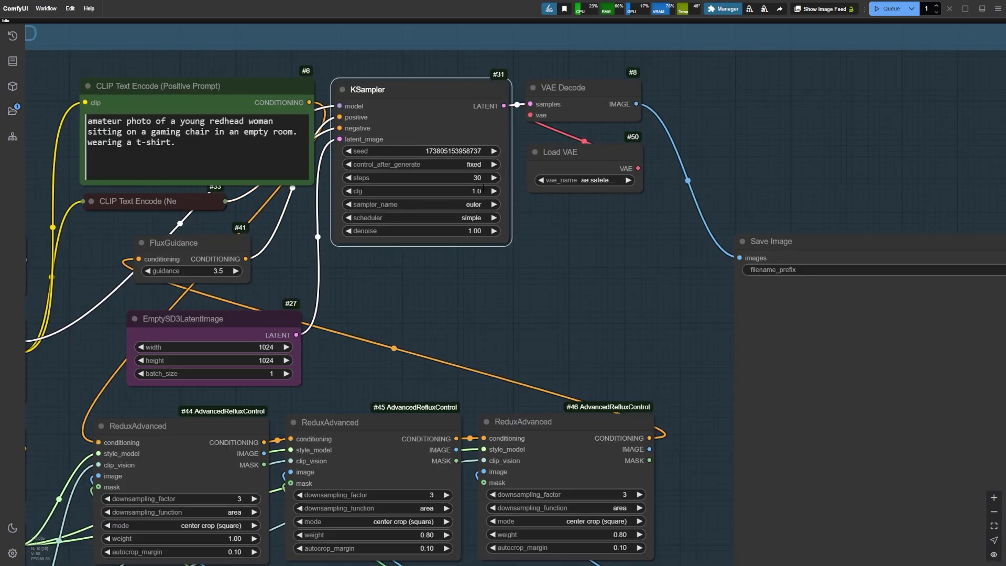
pyautogui.scroll(-5, 637, 282)
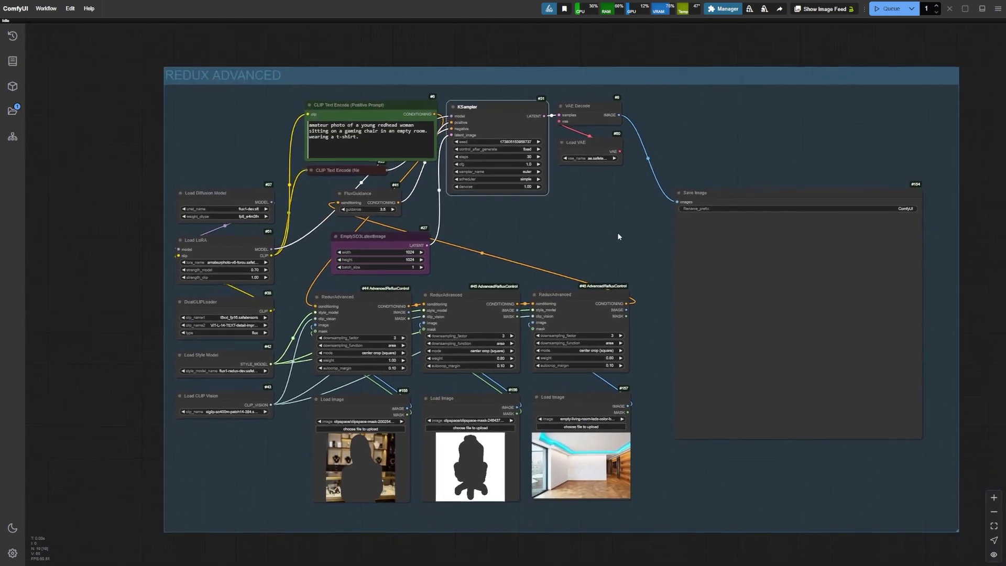
pyautogui.click(886, 9)
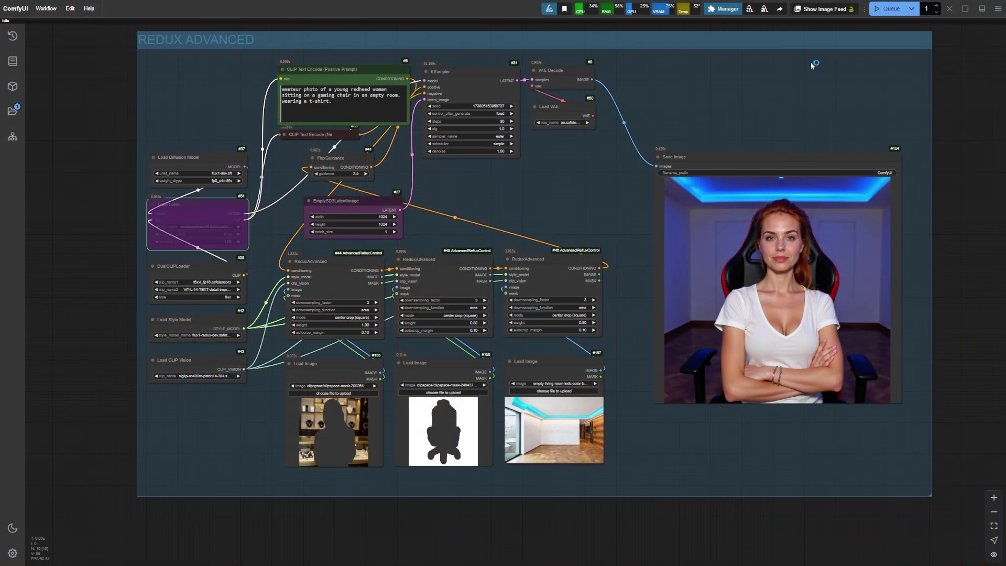
# Step: Queue the workflow again with the b0n1.safetensors LoRA loaded
pyautogui.click(890, 8)
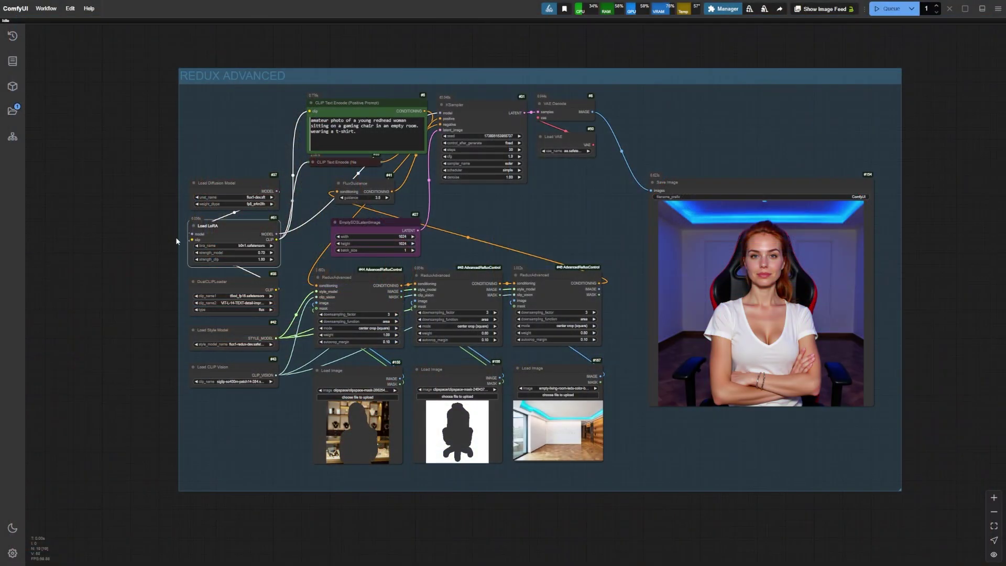
# Step: Change the Load LoRA strength_model value to 0.8
pyautogui.scroll(5, 175, 237)
pyautogui.click(304, 245)
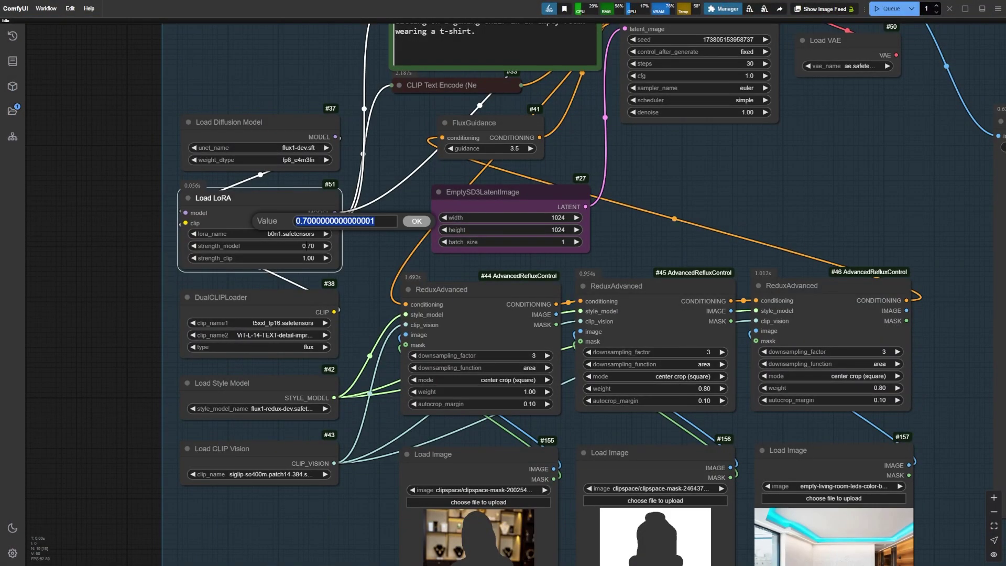
pyautogui.write('0.8')
pyautogui.press('Return')
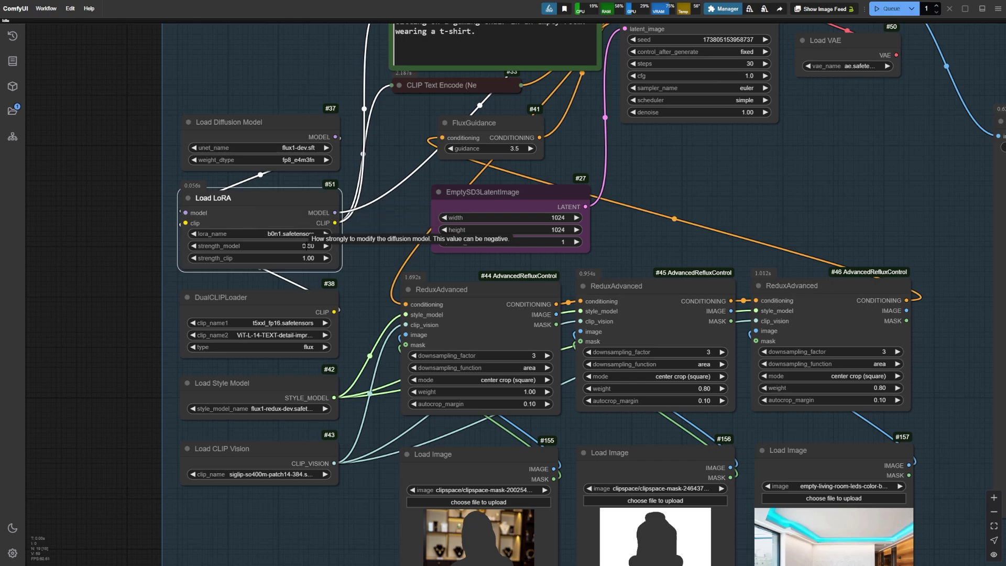
pyautogui.moveTo(387, 130); pyautogui.dragTo(326, 289)
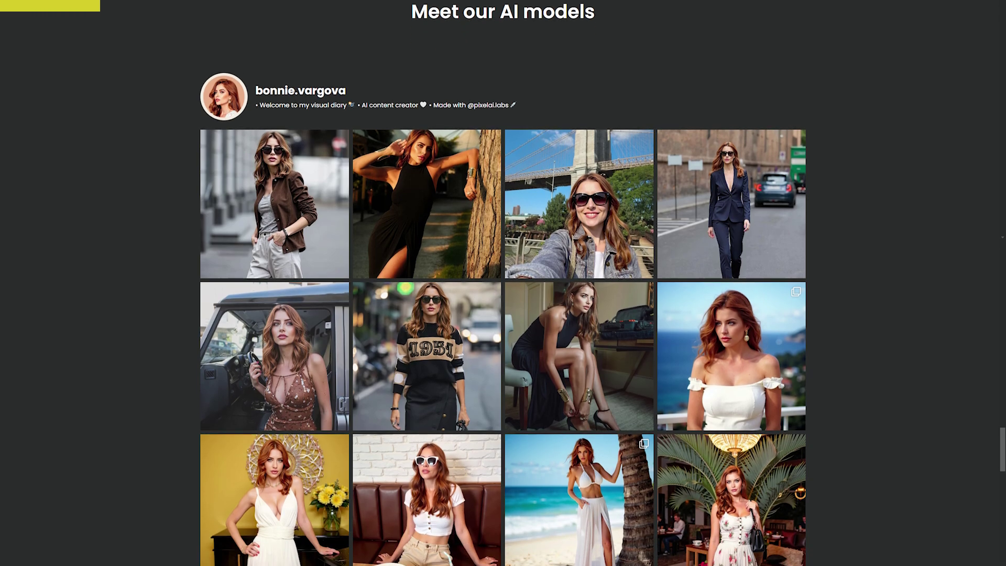
# Step: Scroll down the Pixel AI Labs course page to the Exercise Files section
pyautogui.scroll(-7, 503, 283)
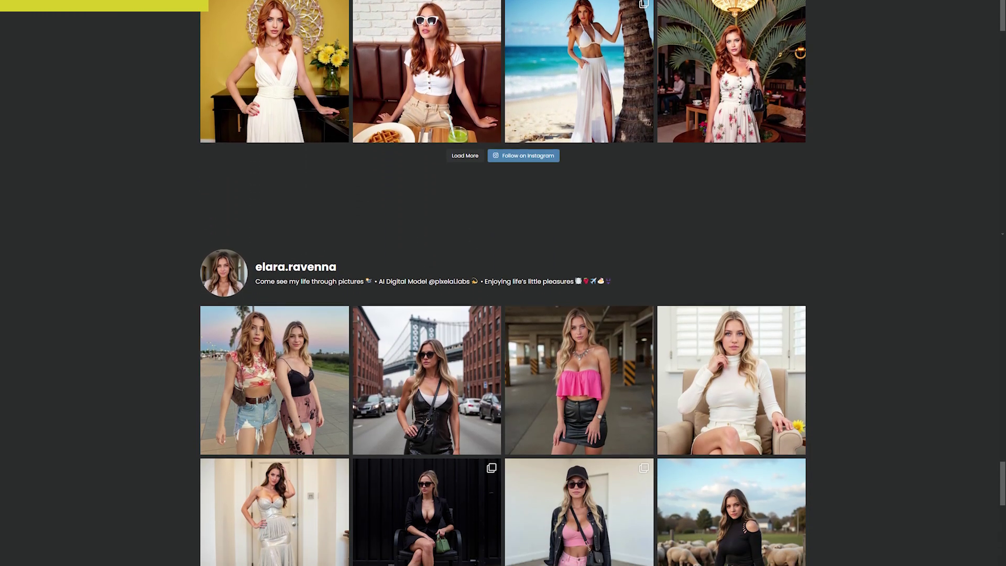
pyautogui.scroll(-1, 503, 283)
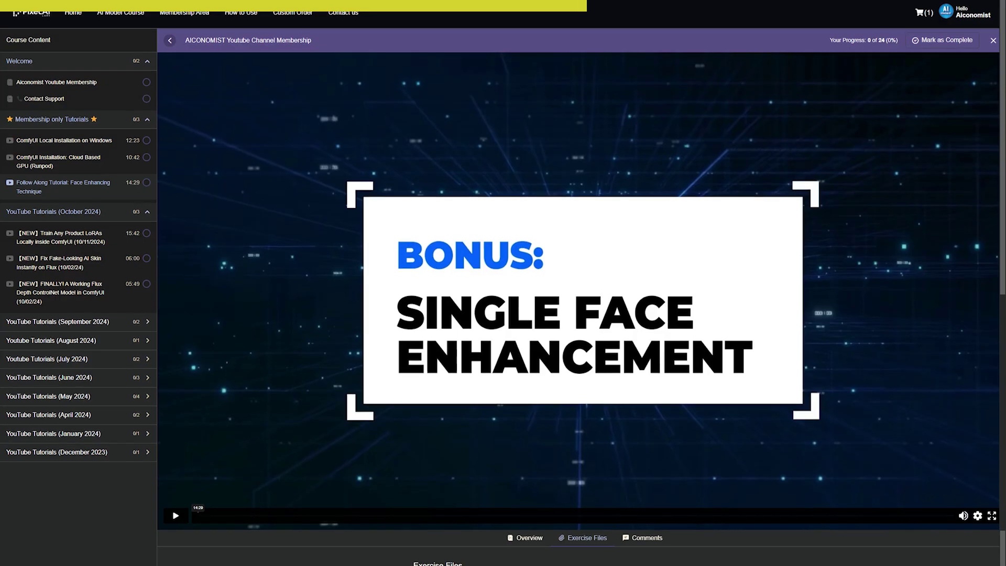
pyautogui.scroll(-1, 576, 282)
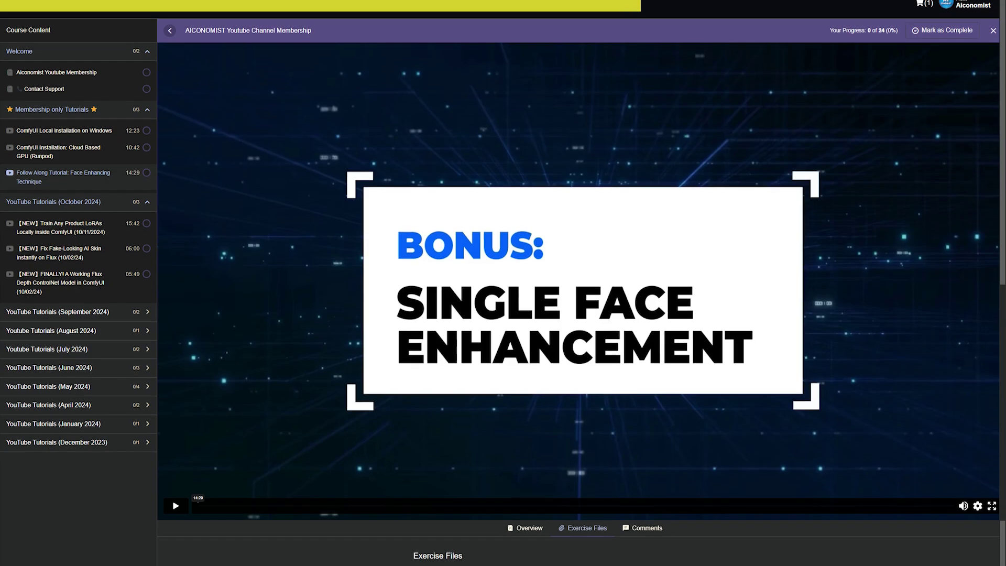
pyautogui.scroll(-1, 576, 282)
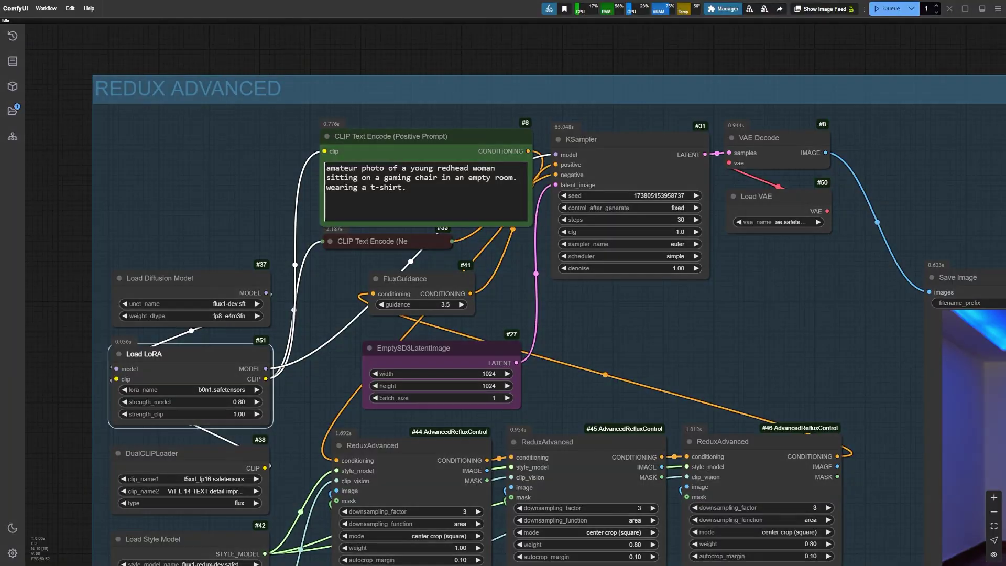
# Step: Append the trigger word 'b0n1' to the positive prompt and queue a new redhead image
pyautogui.click(416, 188)
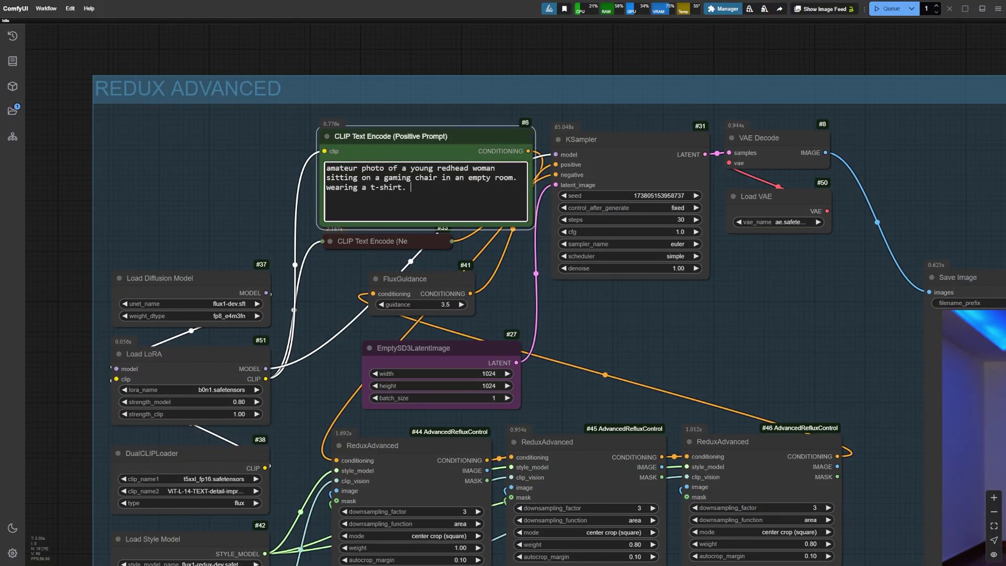
pyautogui.write('b0n1')
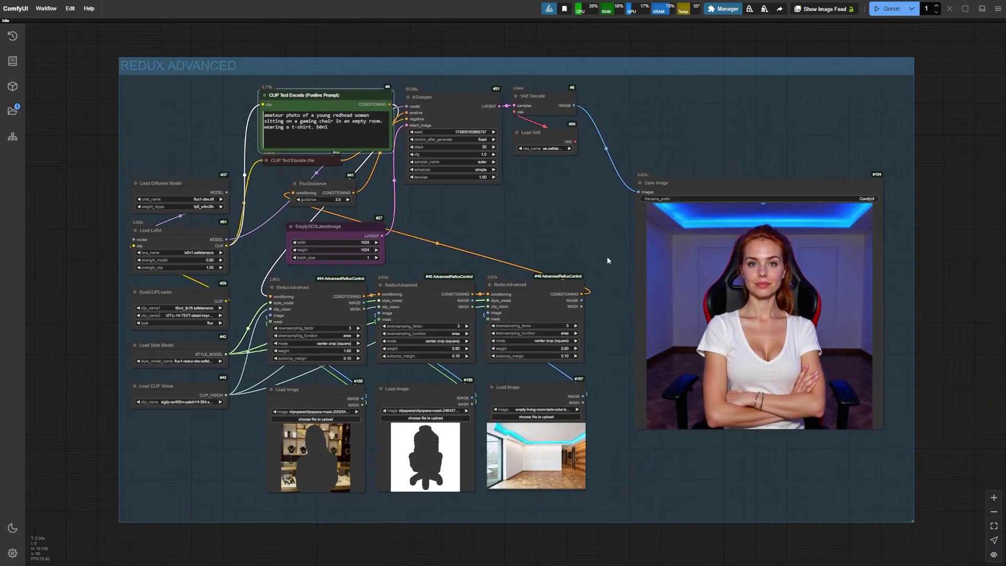
pyautogui.hotkey('ctrl', 'Return')
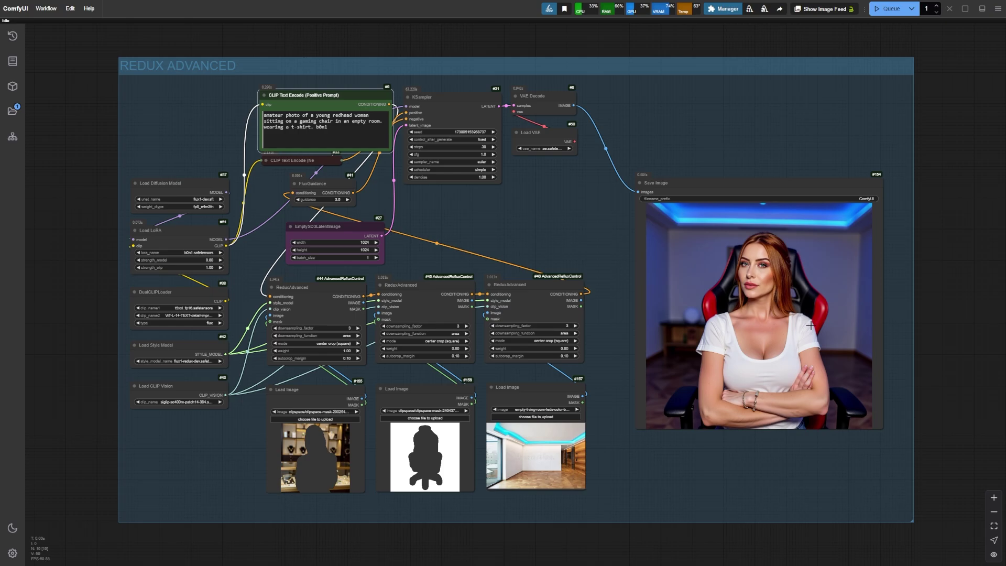
# Step: Scroll up the workflow graph to prepare the outdoor painting example
pyautogui.scroll(6, 810, 325)
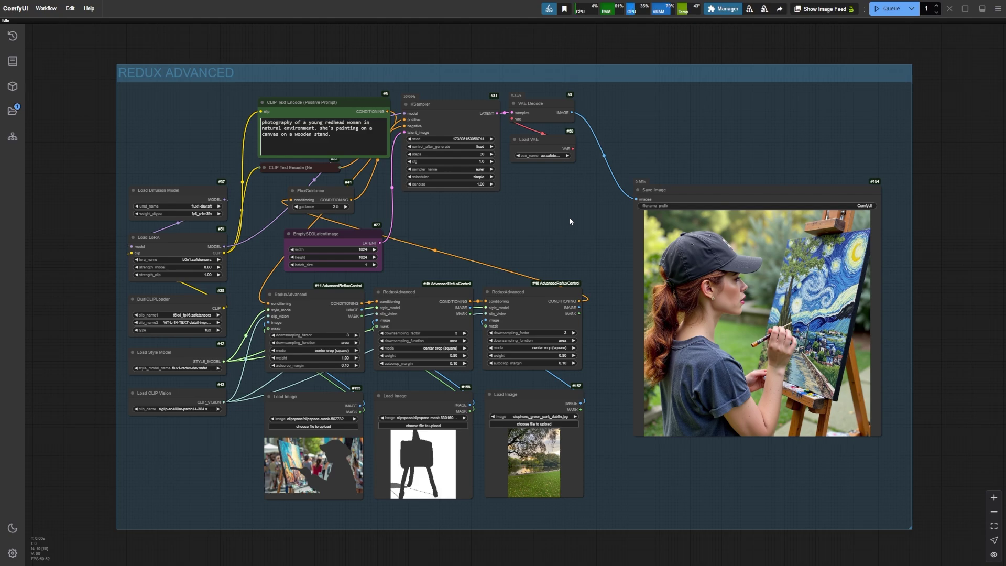
pyautogui.rightClick(304, 461)
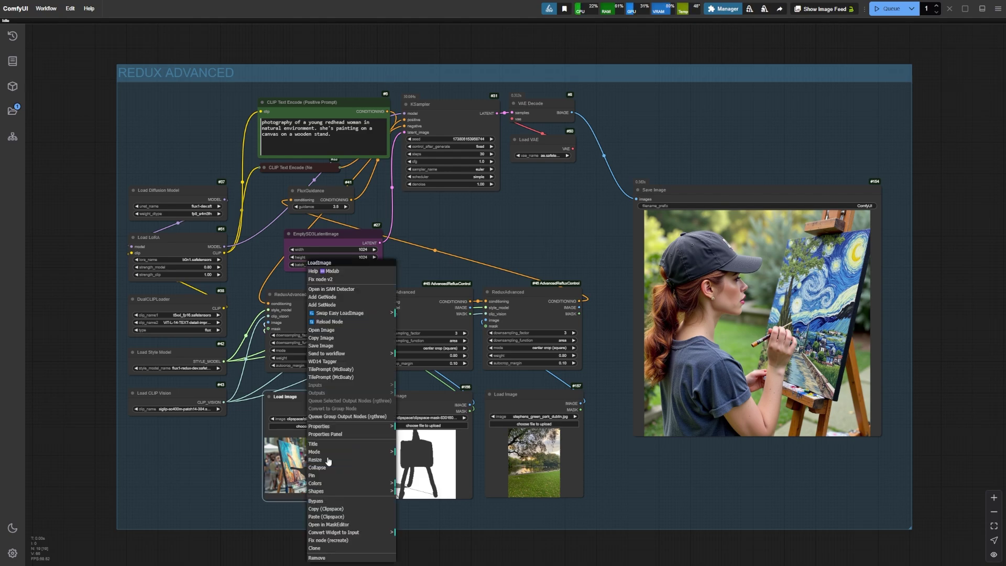
pyautogui.click(353, 524)
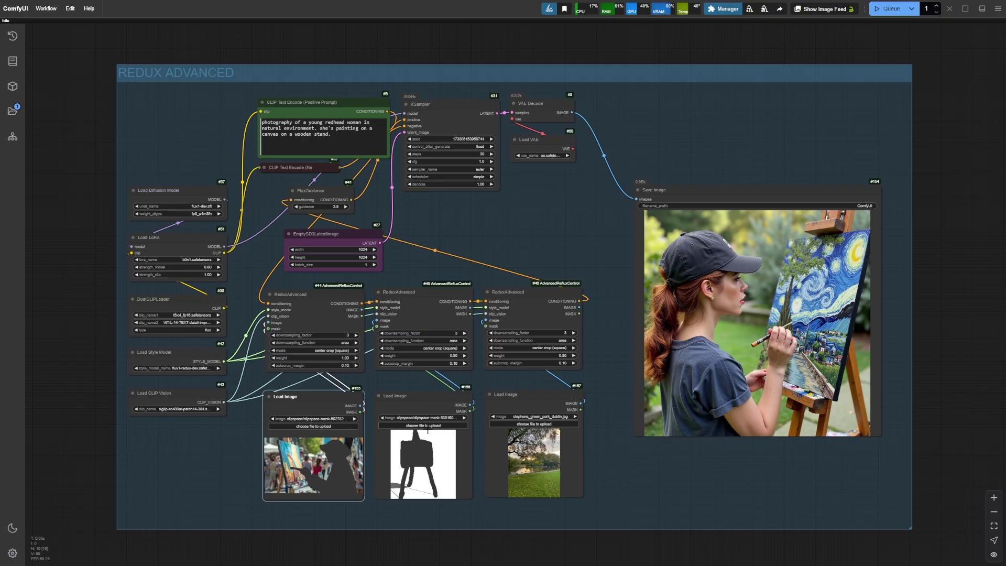
pyautogui.rightClick(426, 431)
pyautogui.click(442, 524)
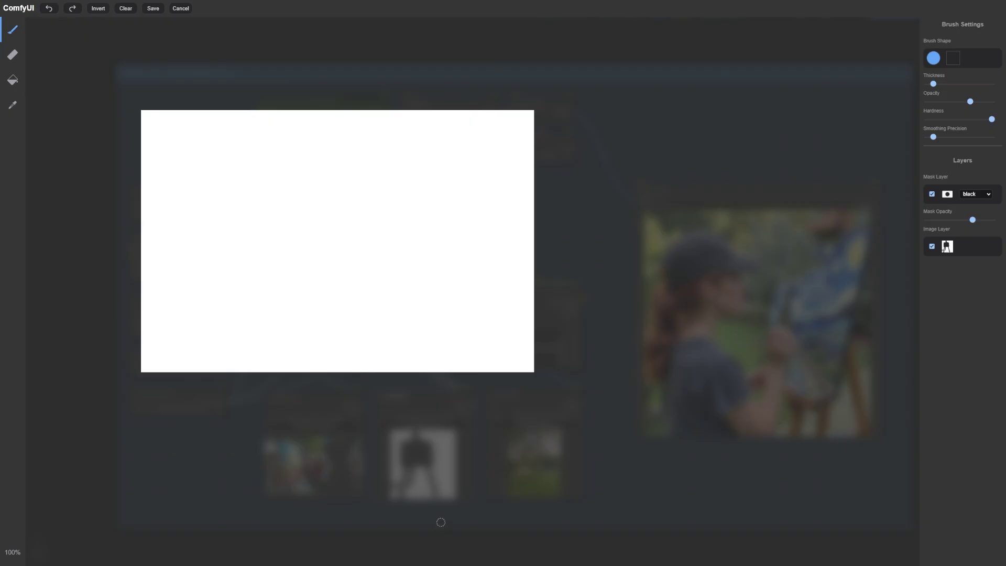
pyautogui.click(187, 9)
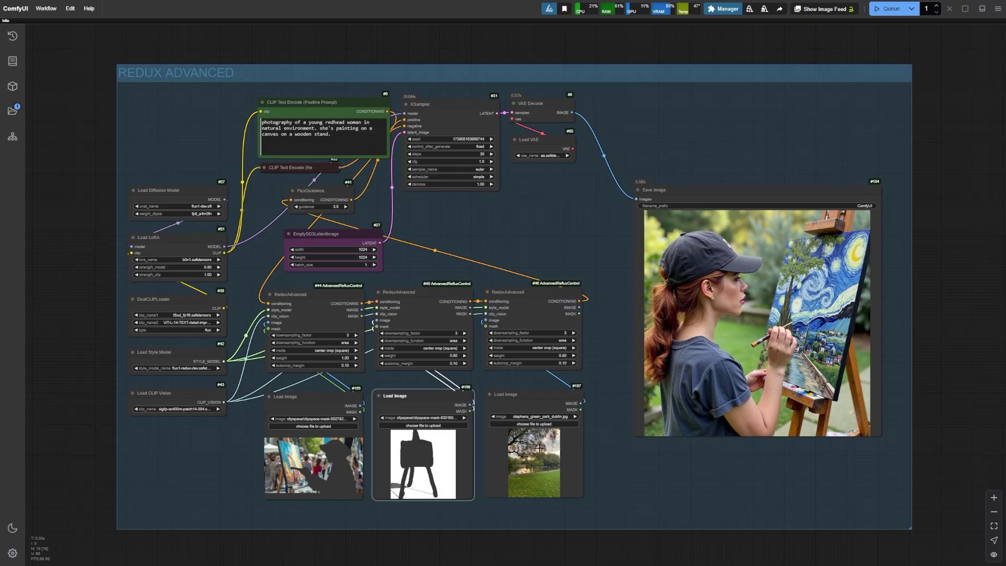
pyautogui.rightClick(539, 447)
pyautogui.click(585, 524)
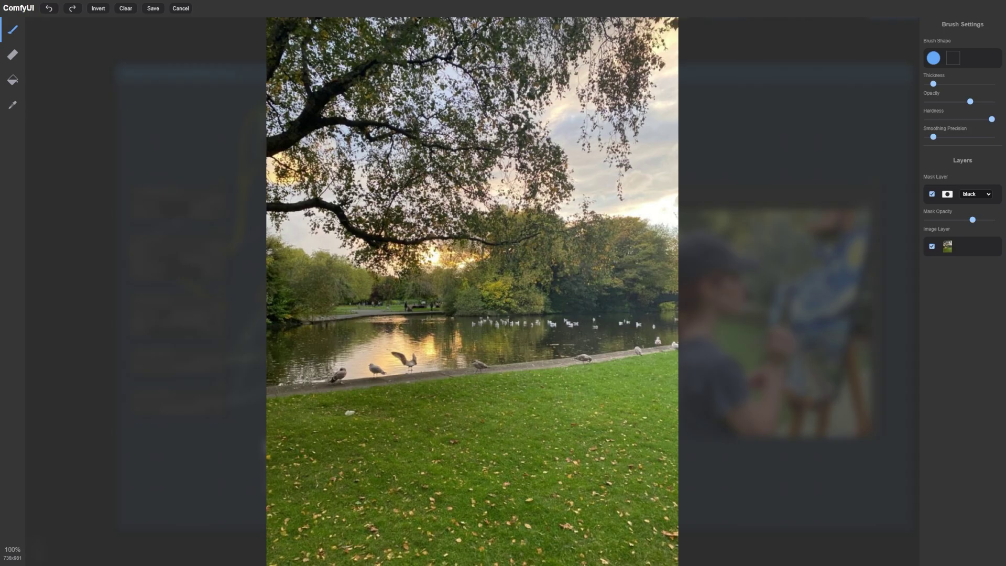
pyautogui.click(181, 8)
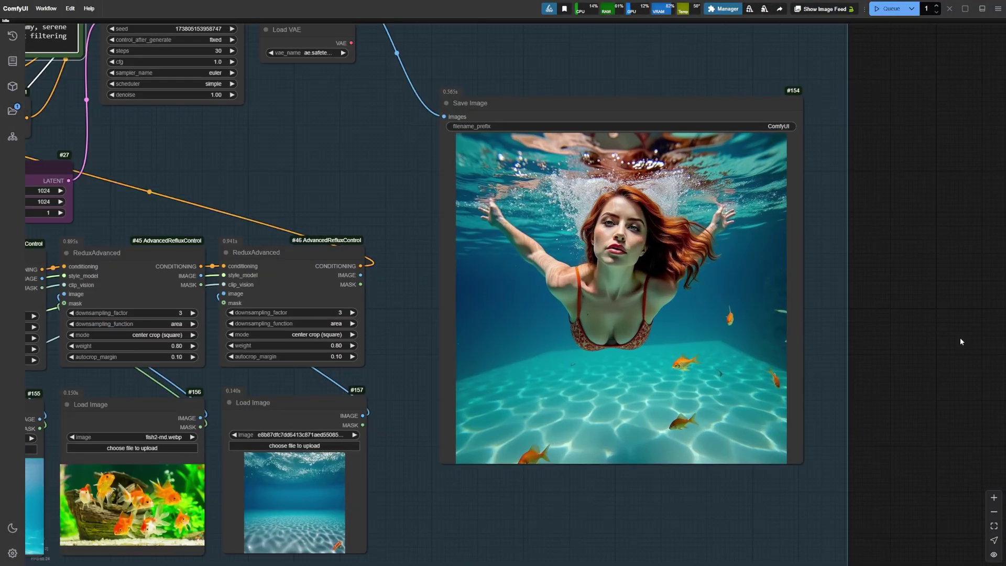
pyautogui.scroll(1, 960, 341)
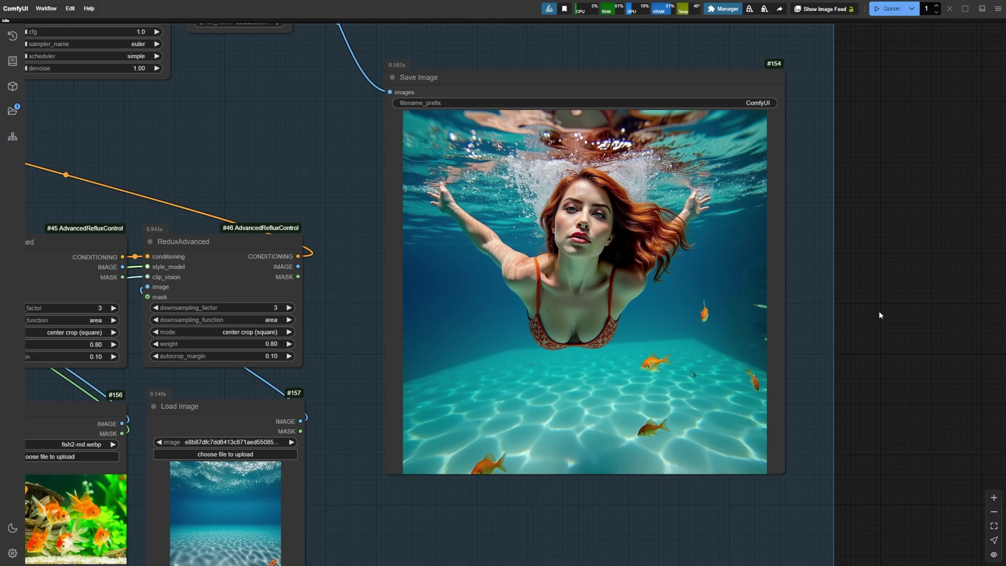
# Step: Inspect the swimmer reference image's mask in MaskEditor, then close it to return to the graph
pyautogui.rightClick(314, 450)
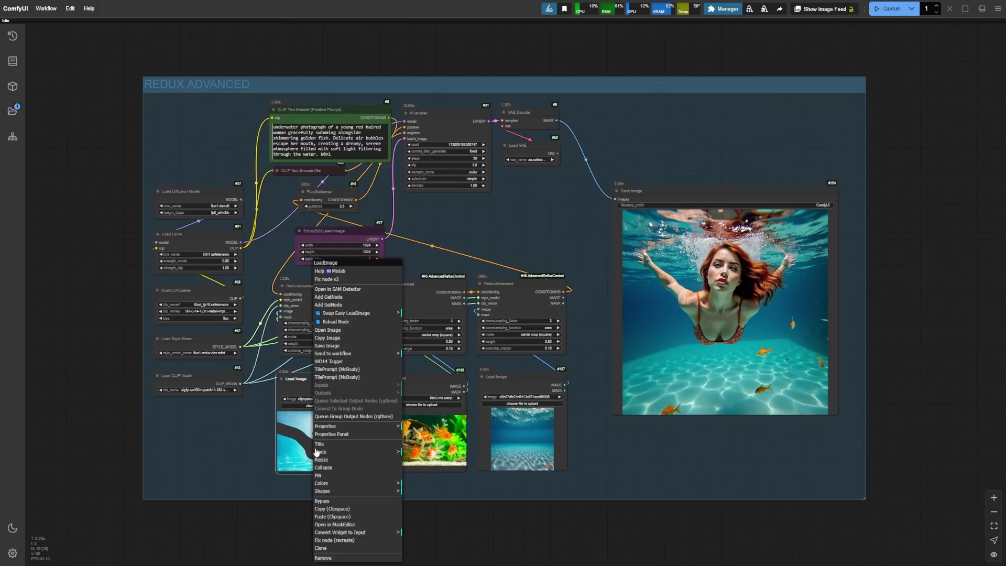
pyautogui.click(335, 525)
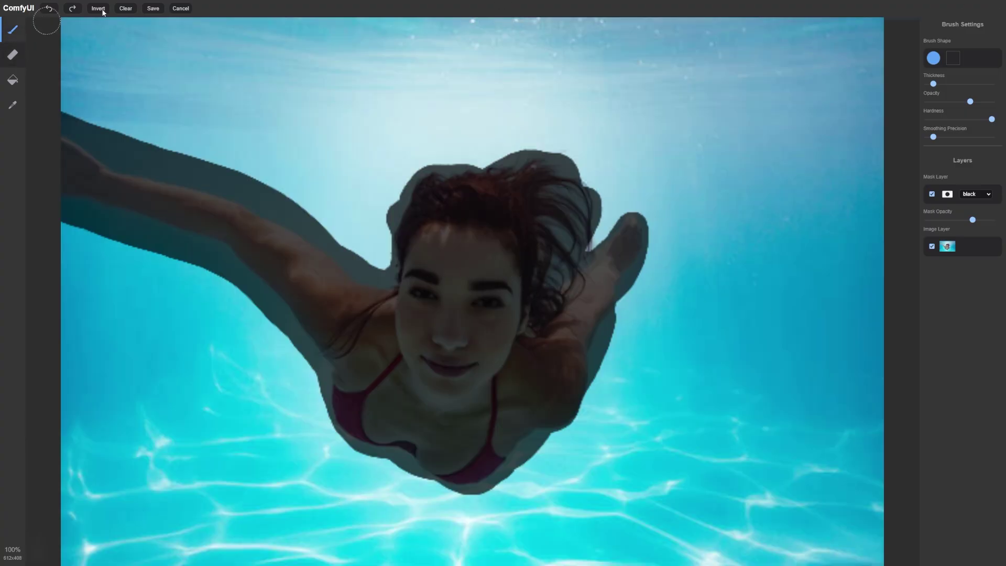
pyautogui.click(153, 8)
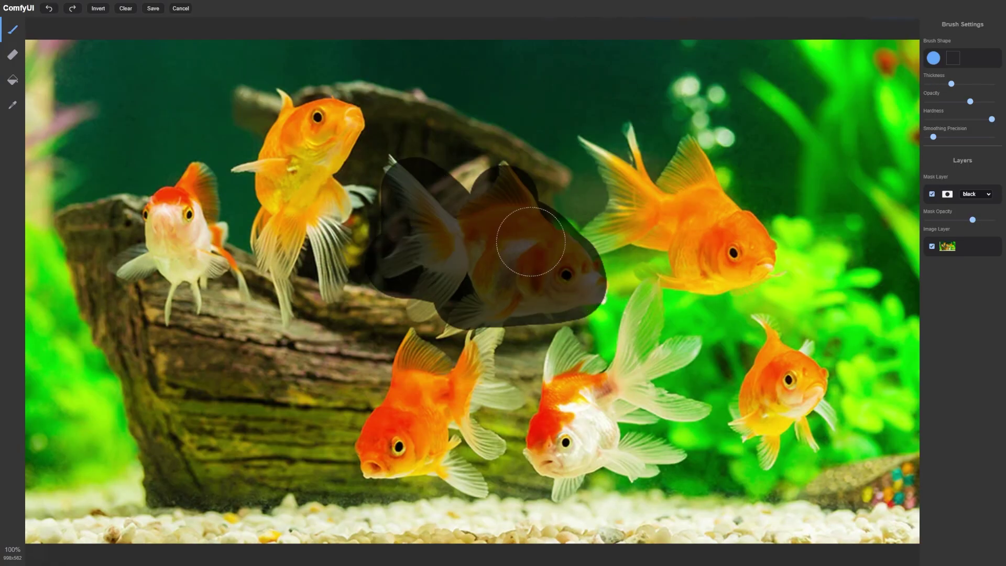
# Step: Brush a mask over the goldfish in the aquarium reference image
pyautogui.moveTo(530, 241)
pyautogui.mouseDown()
pyautogui.moveTo(689, 342)
pyautogui.moveTo(447, 346)
pyautogui.moveTo(437, 403)
pyautogui.moveTo(337, 129)
pyautogui.moveTo(293, 287)
pyautogui.moveTo(181, 290)
pyautogui.mouseUp()
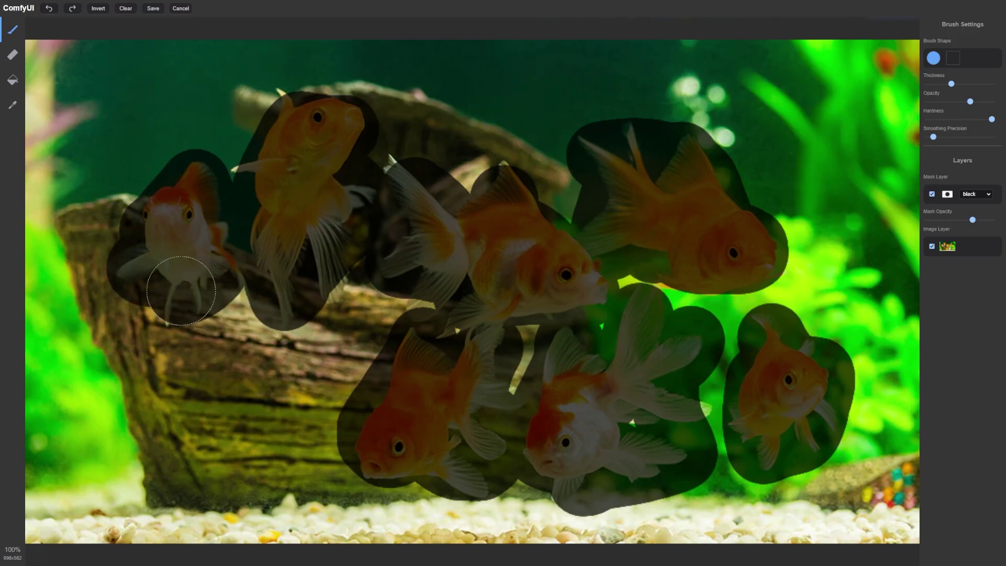